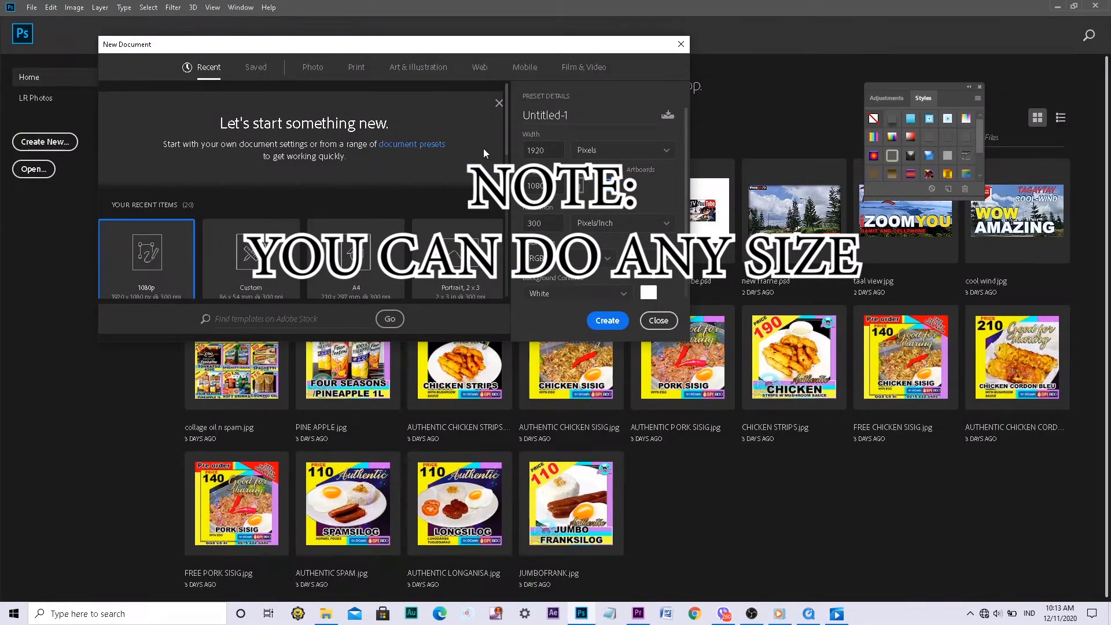
Create a new document named Oggart from the 1080p Art & Illustration preset, 1920 x 1080 px
click(430, 74)
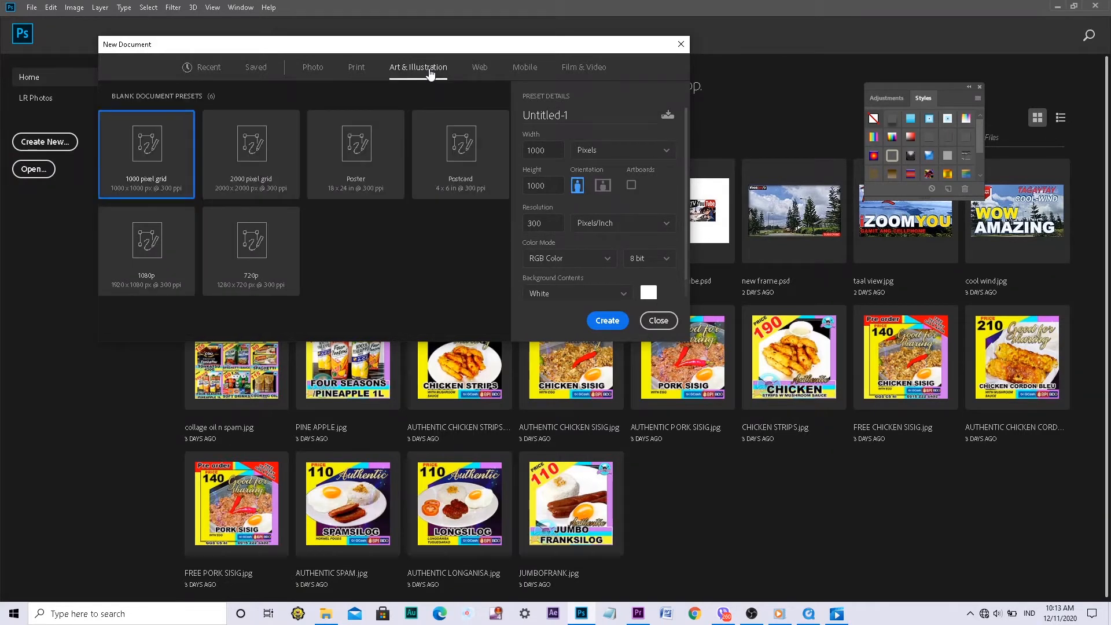
click(153, 276)
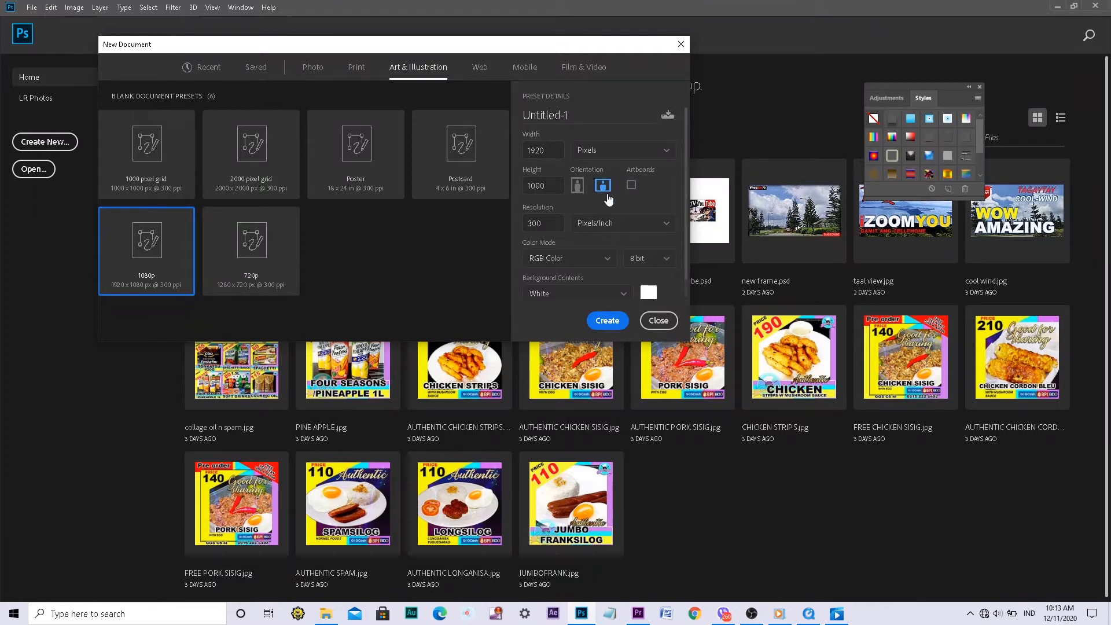
click(578, 110)
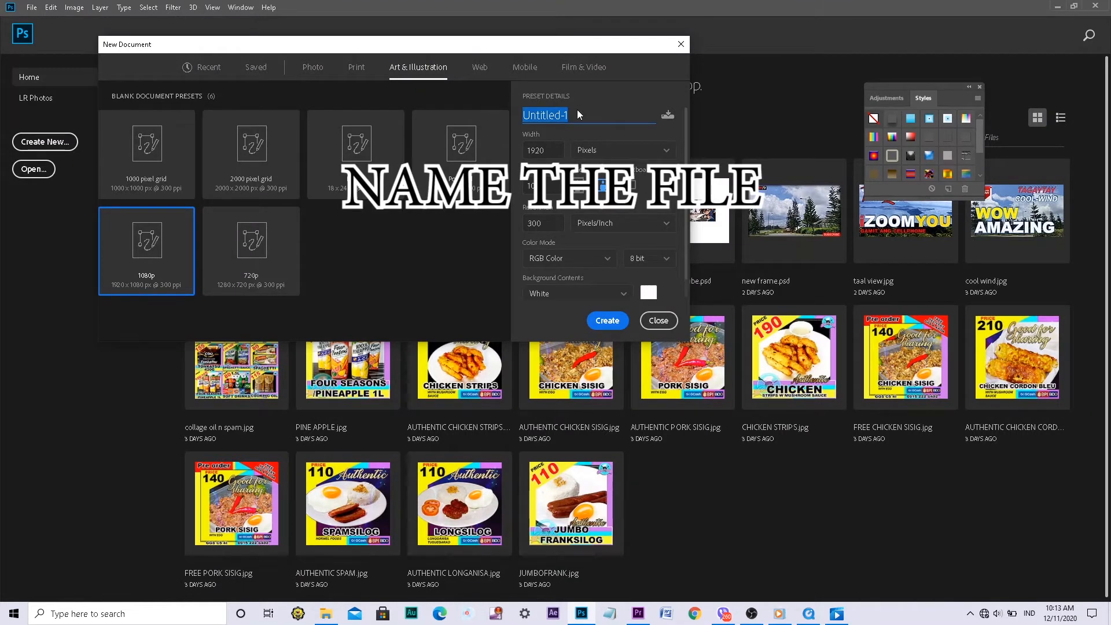
text(O)
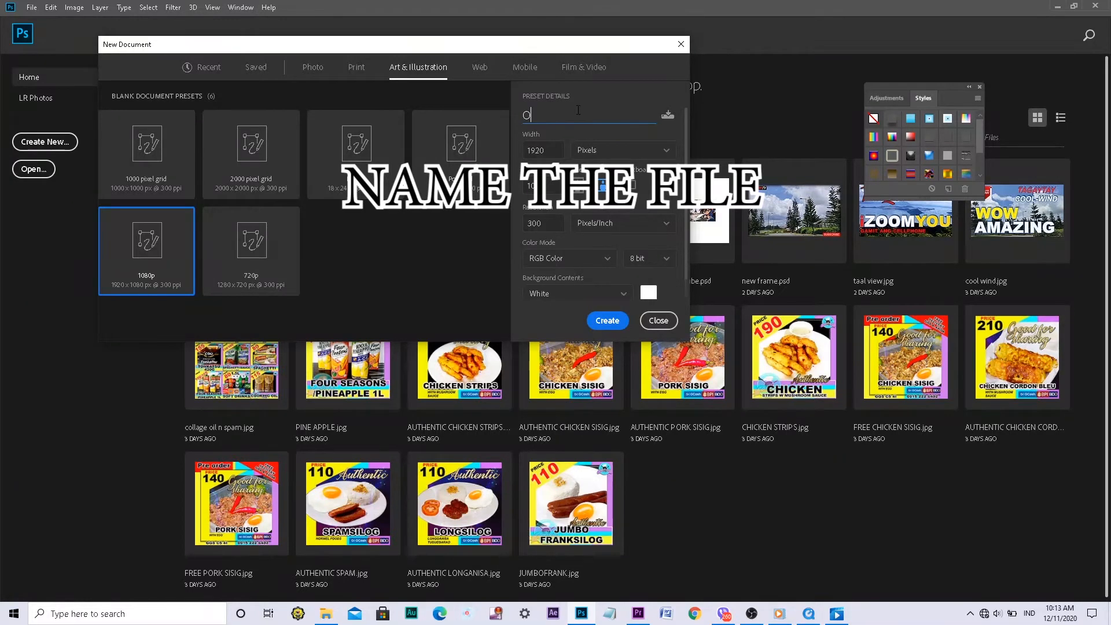
text(gga)
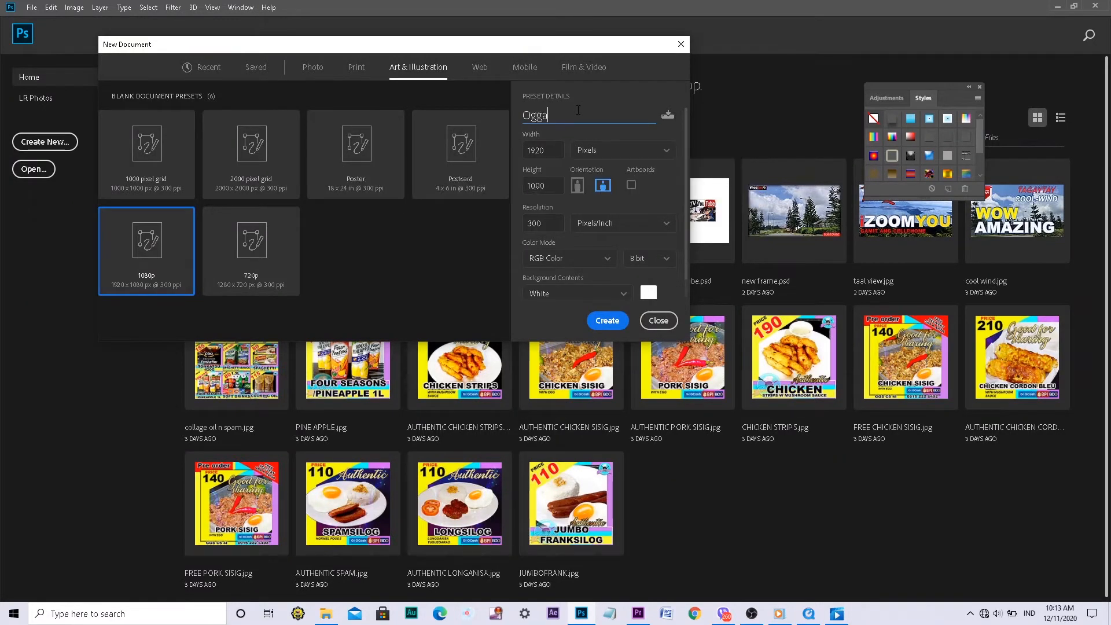
text(rt)
click(608, 321)
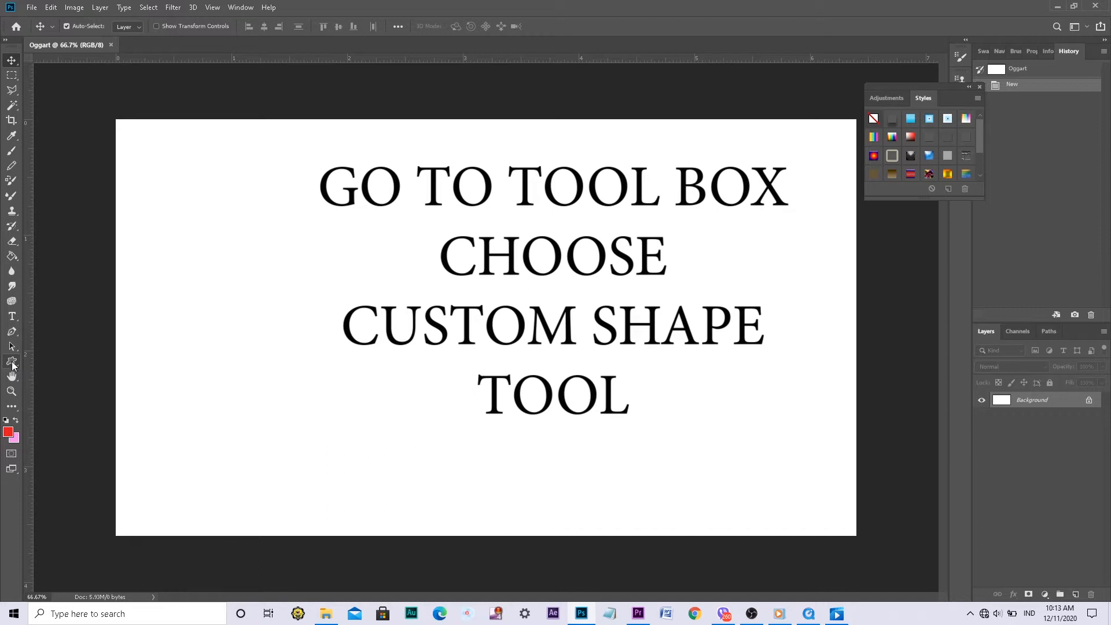
Draw a red shield custom shape about 742 x 744 px and move it to the centre of the canvas
click(13, 363)
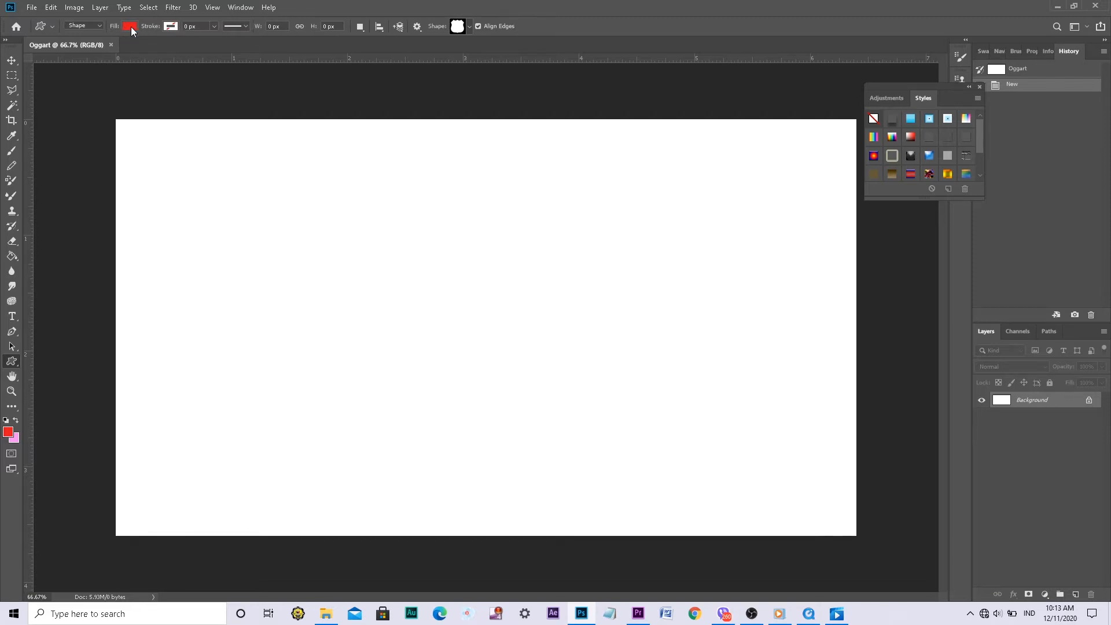
click(470, 27)
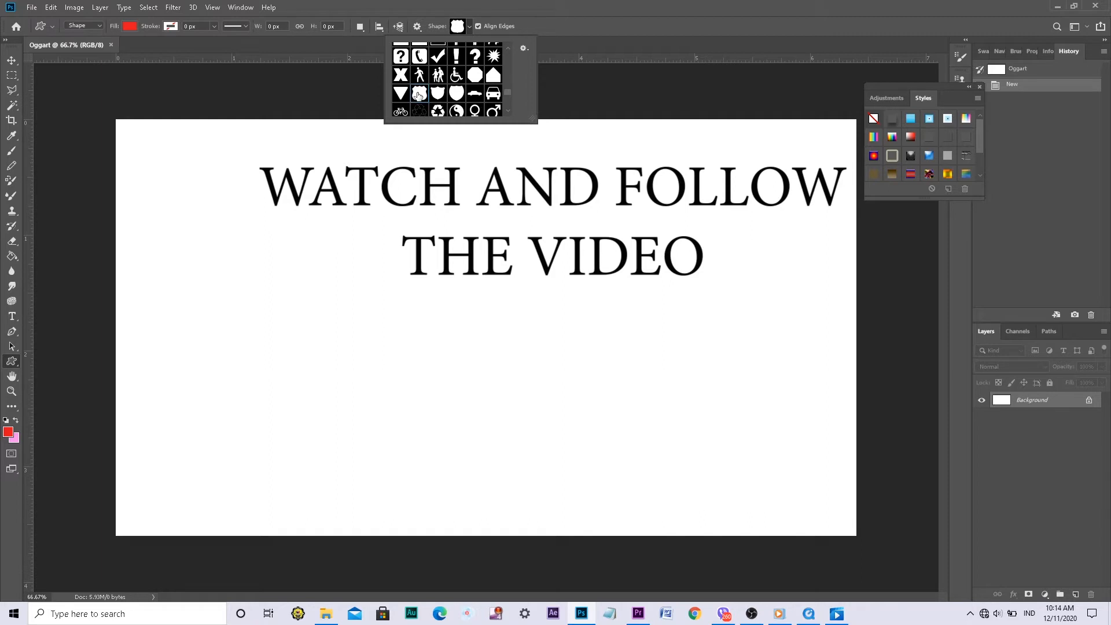
click(543, 21)
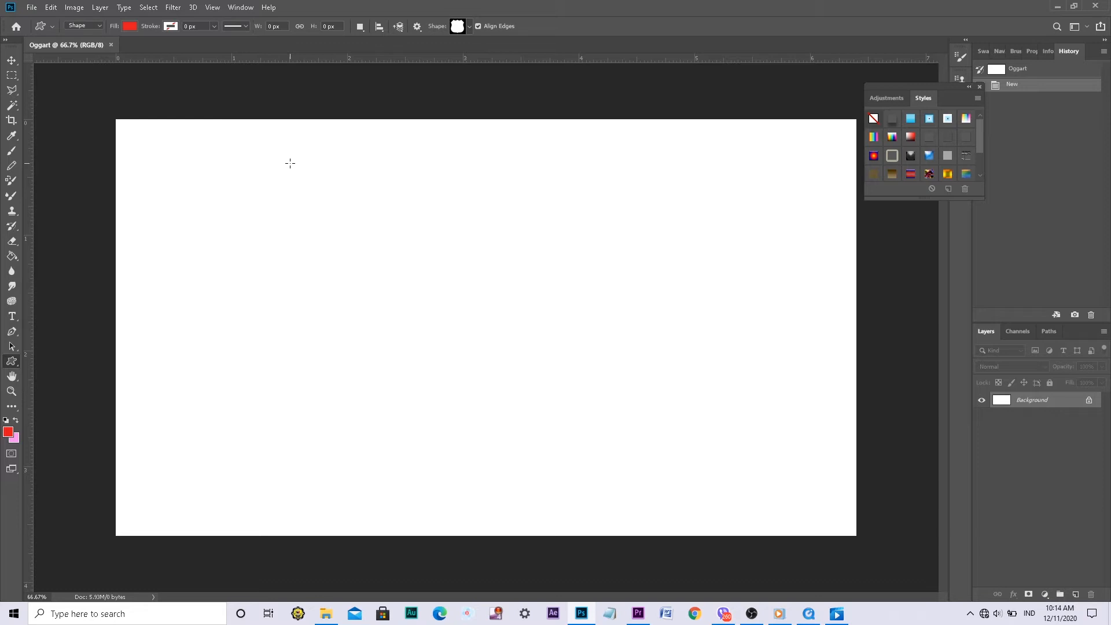
drag(289, 163, 749, 450)
drag(405, 316, 406, 316)
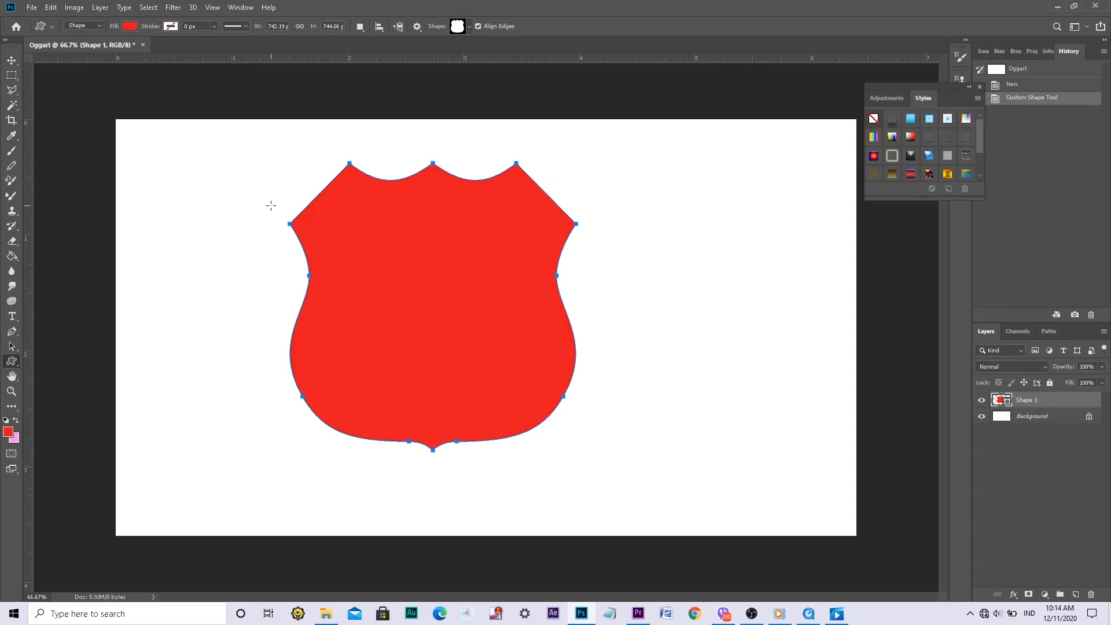
click(11, 61)
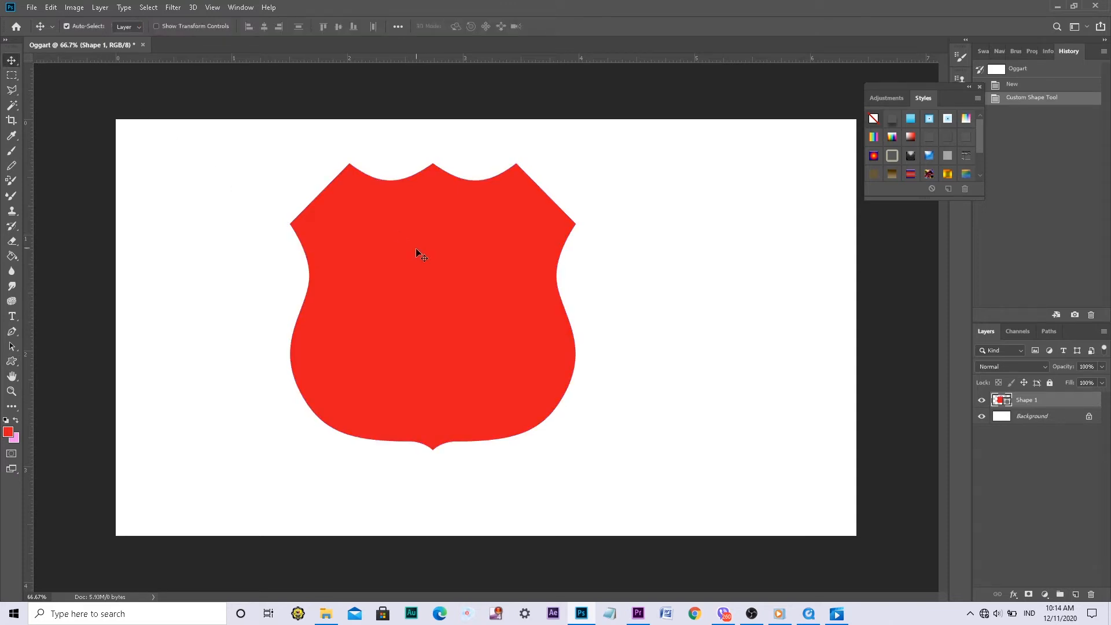
drag(413, 274, 470, 296)
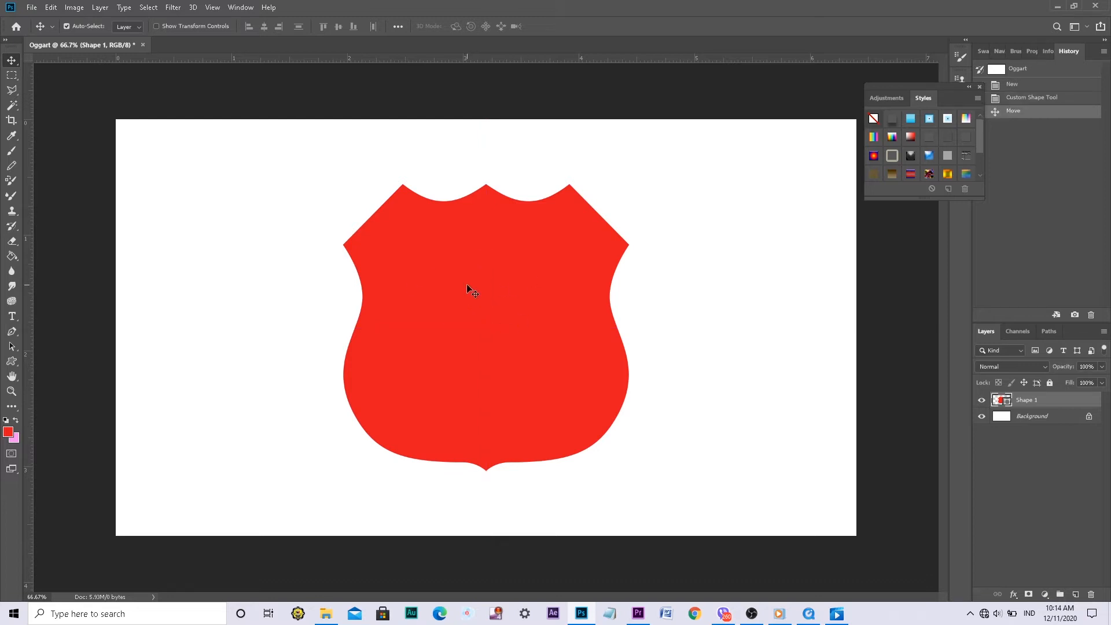
Change the shield shape's fill to a bright purple, about #7a08fa
click(16, 364)
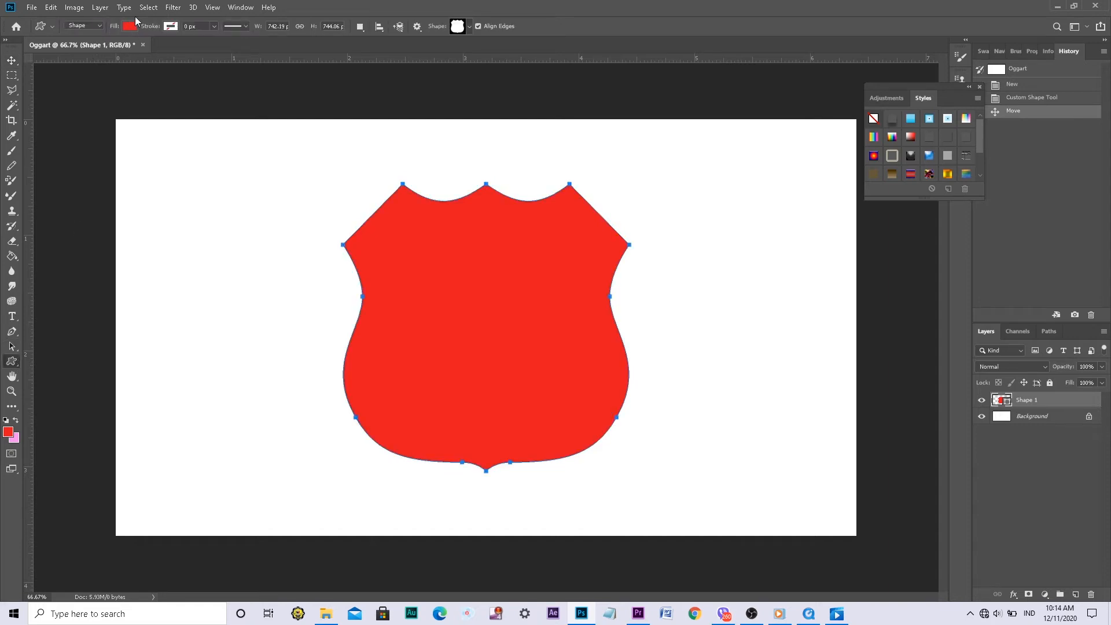
click(129, 27)
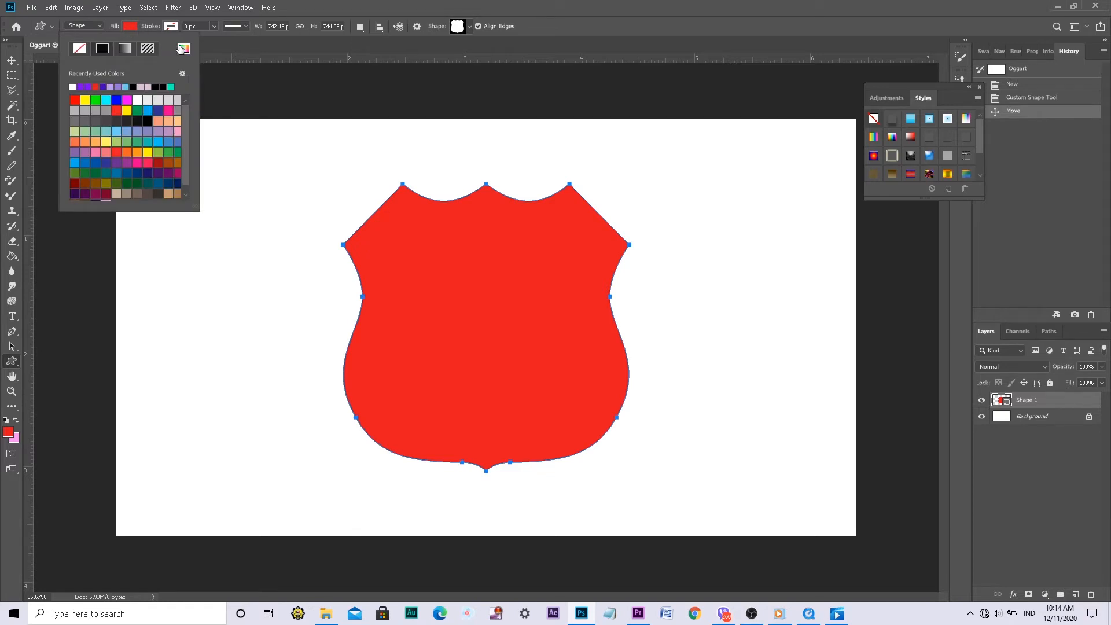
click(183, 48)
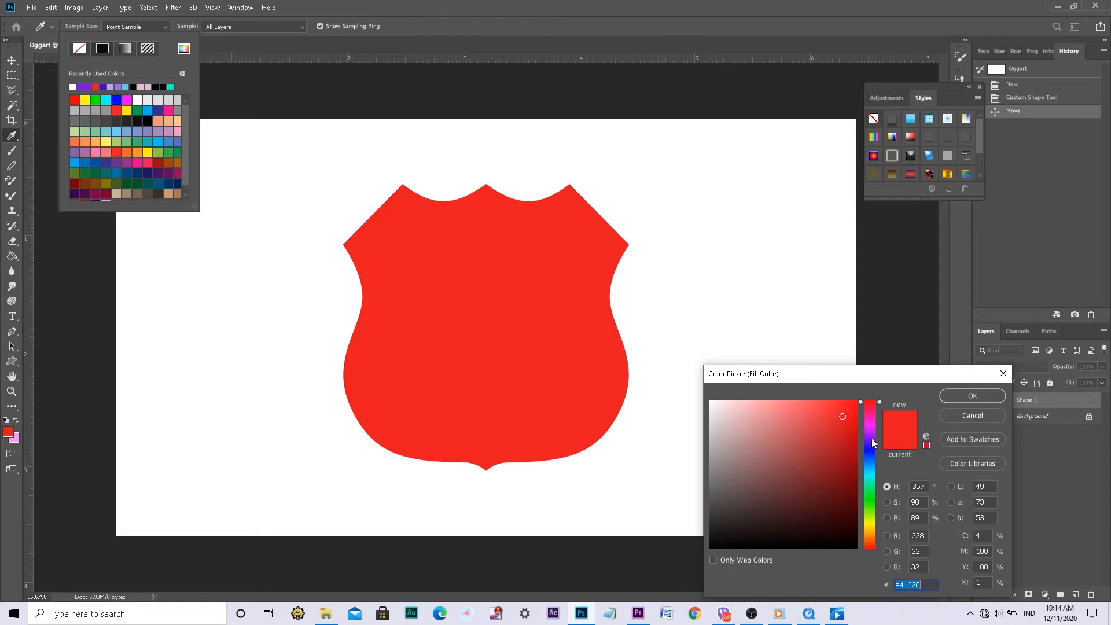
click(870, 438)
click(852, 404)
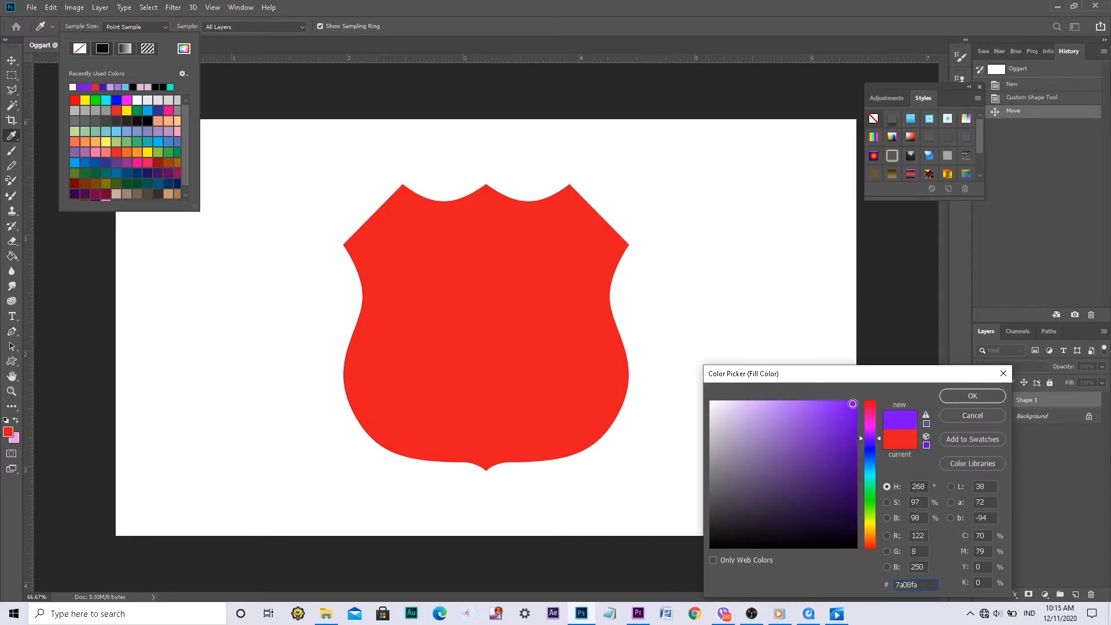
click(852, 402)
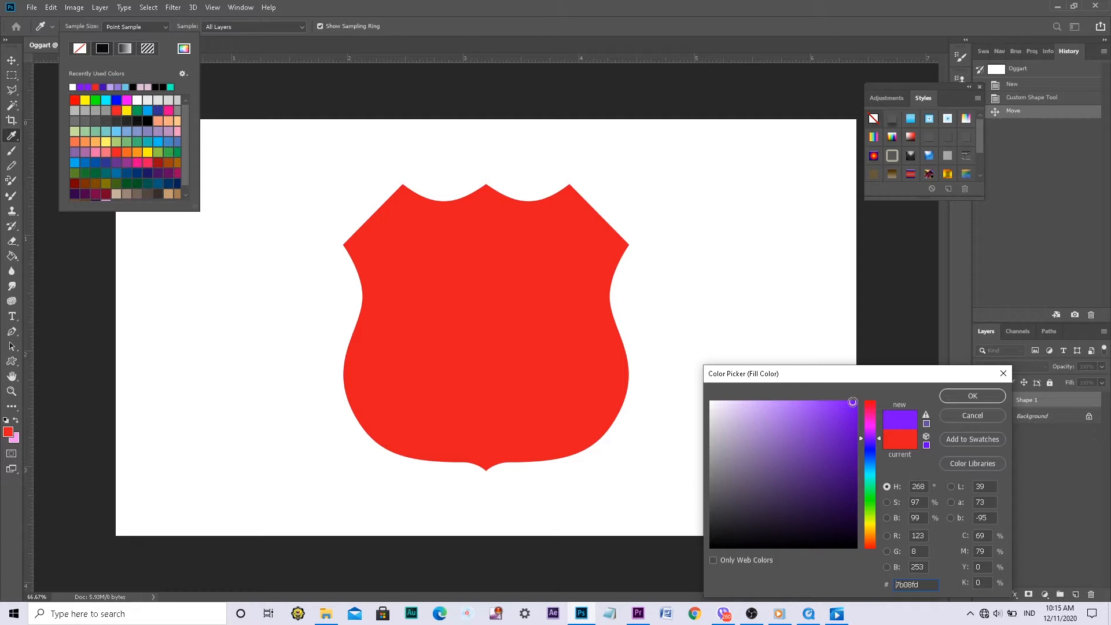
click(966, 394)
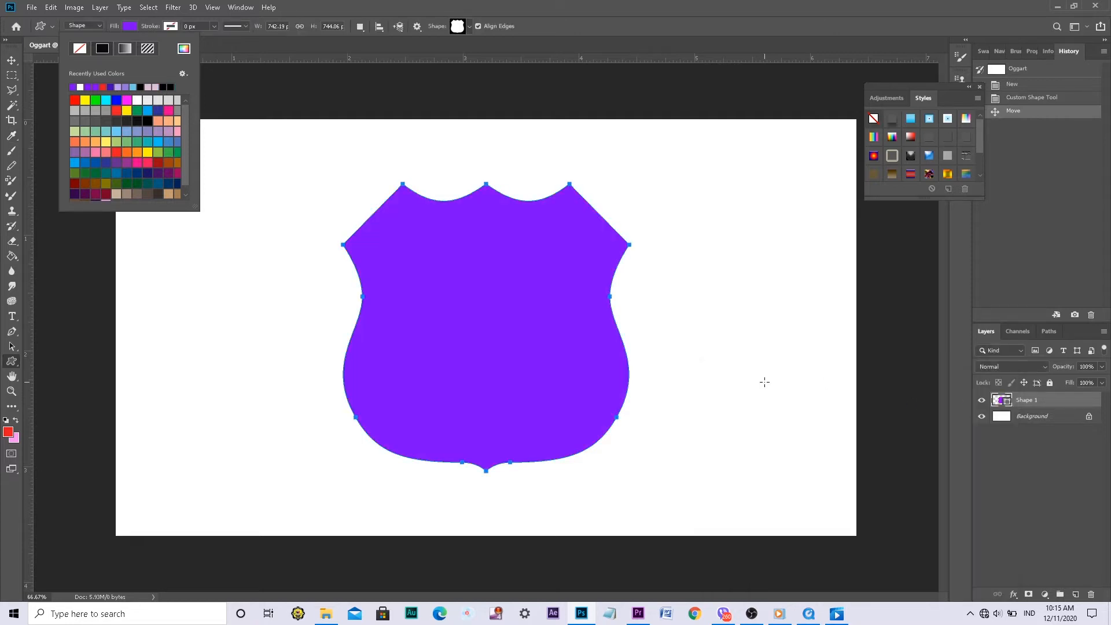
click(12, 61)
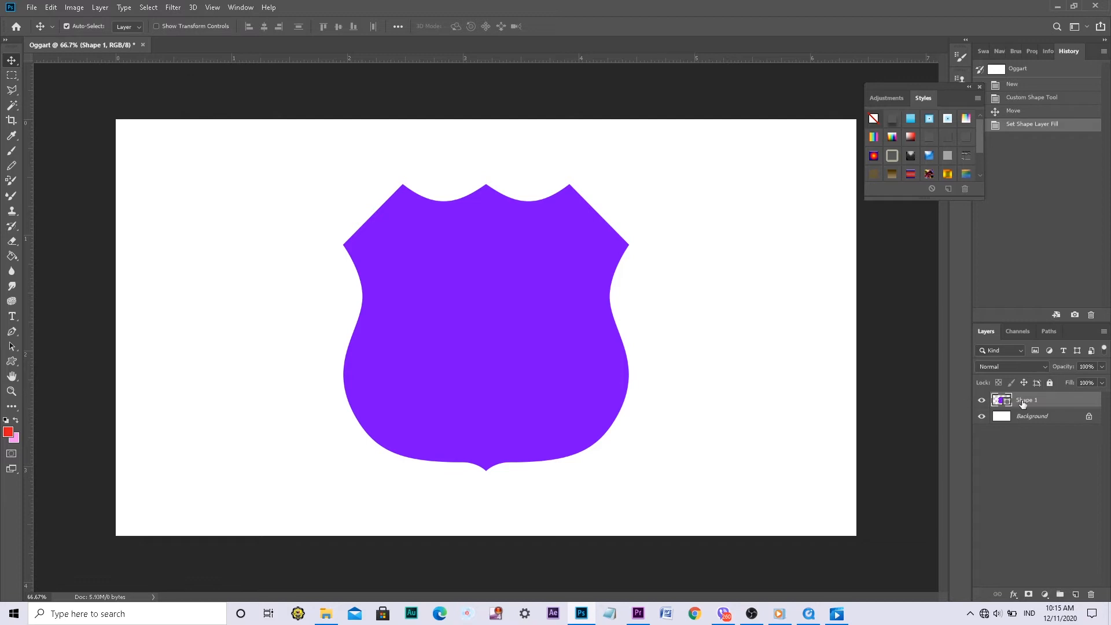
Duplicate the Shape 1 layer as Shape 1 copy and hide the original Shape 1 layer
right_click(1038, 405)
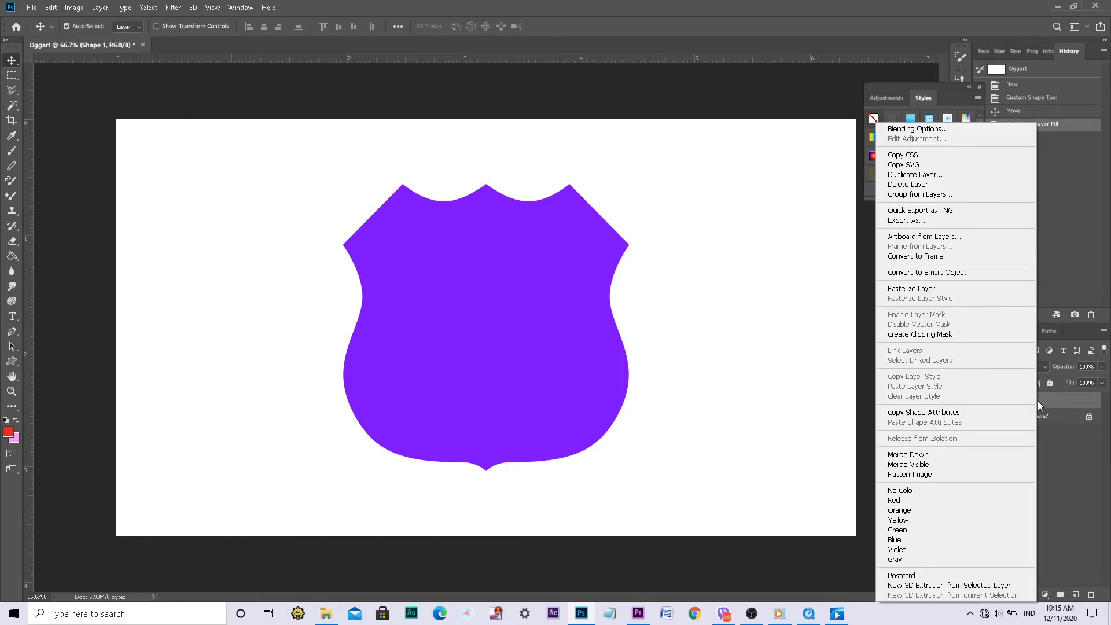
click(897, 175)
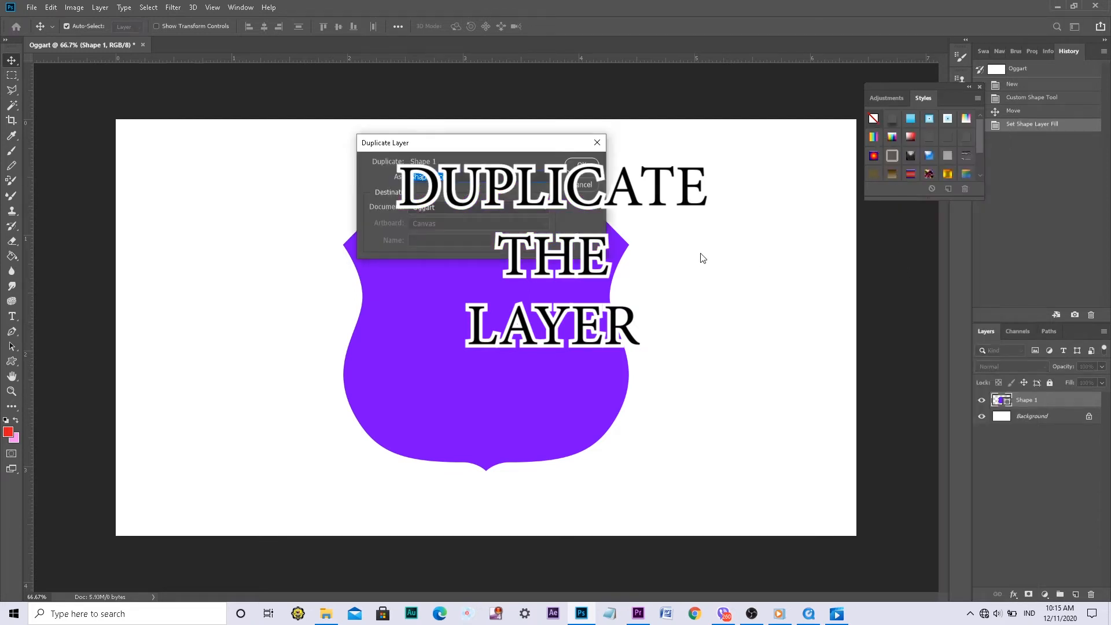
click(582, 166)
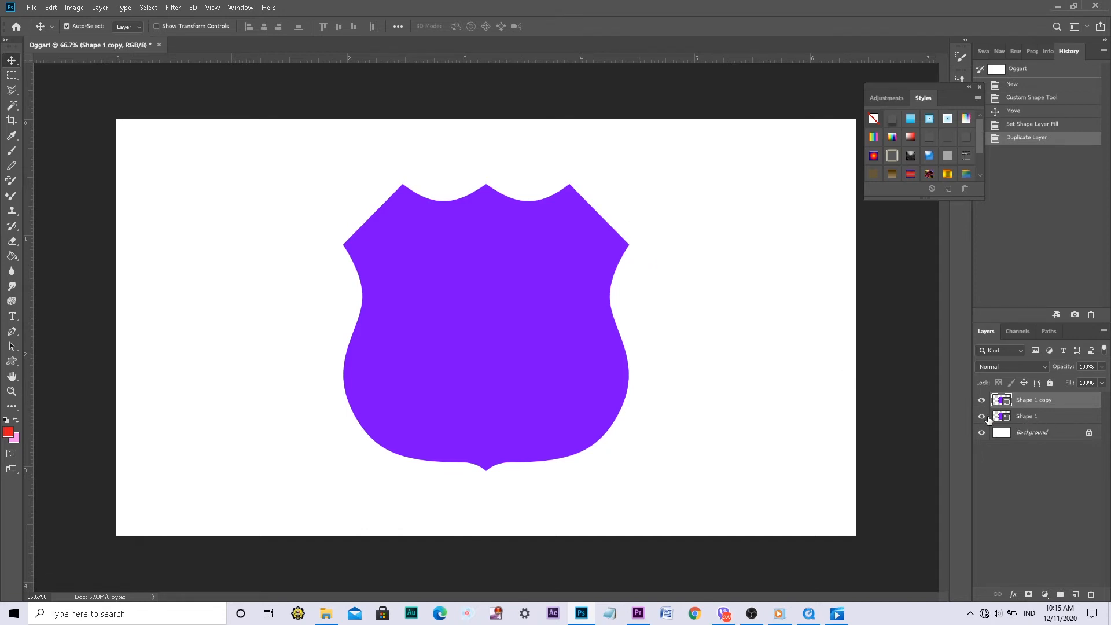
click(982, 417)
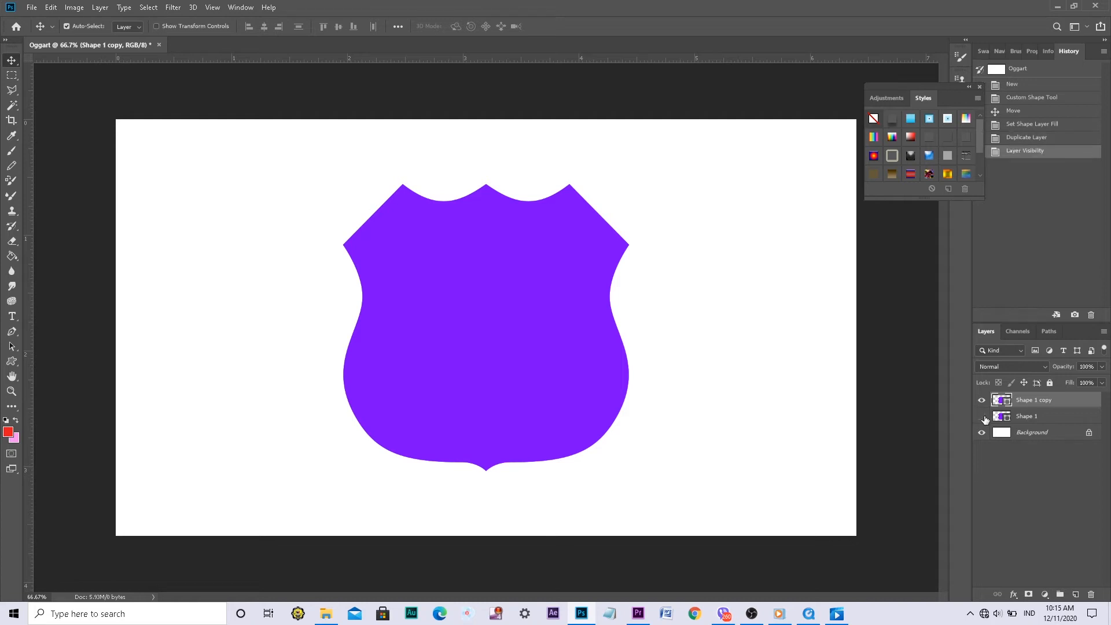
Give the Shape 1 copy shield a stroke in the recently used purple and set its fill to none
click(12, 363)
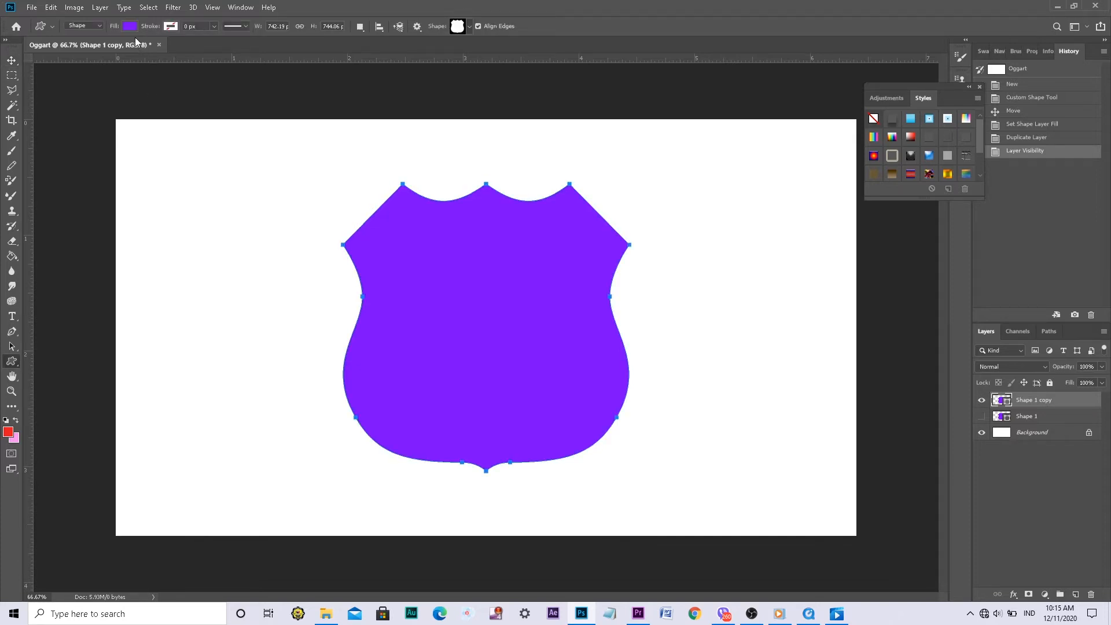
click(173, 26)
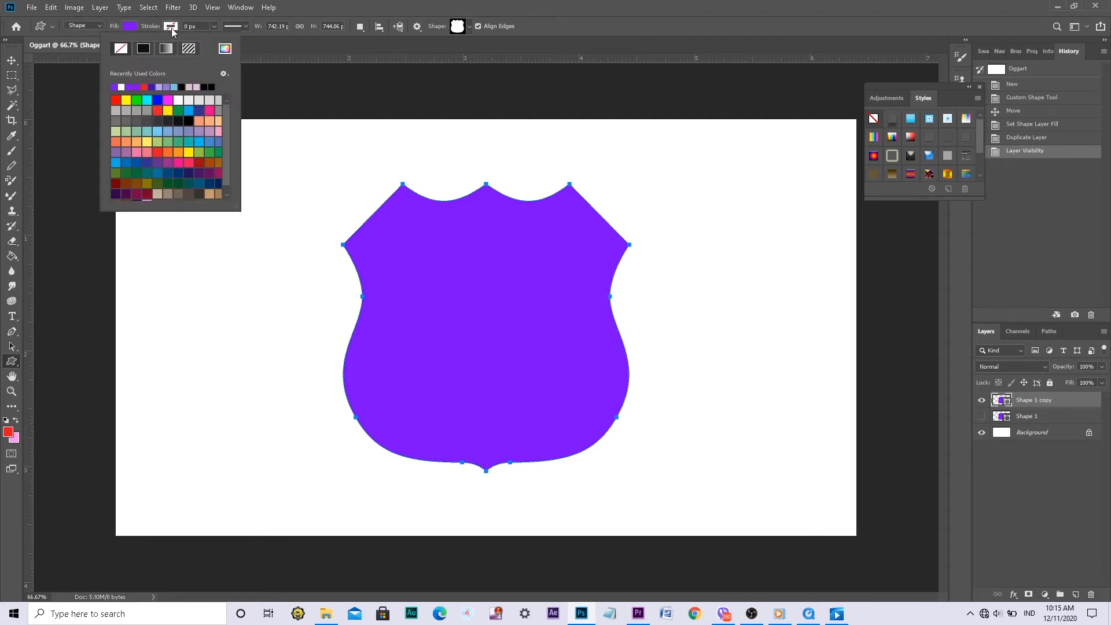
click(115, 86)
click(262, 39)
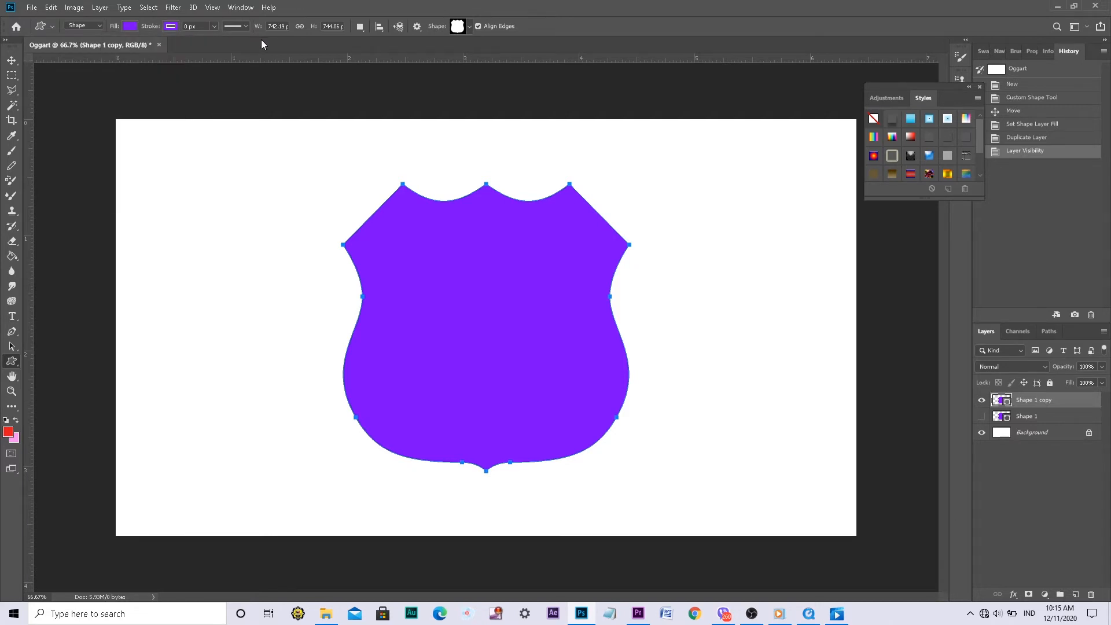
click(127, 26)
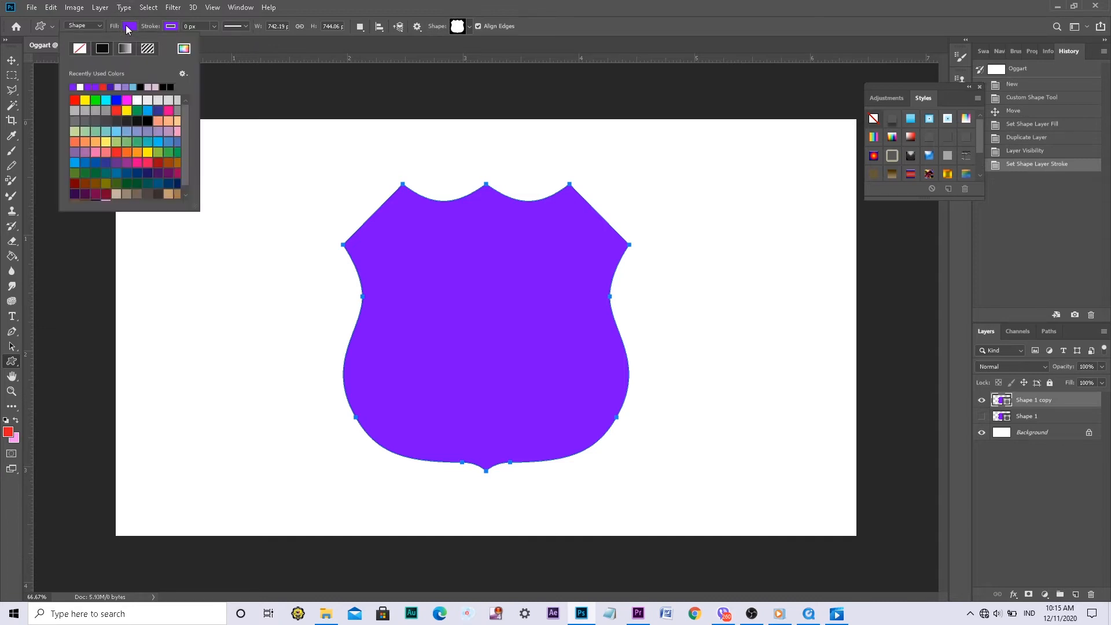
click(83, 51)
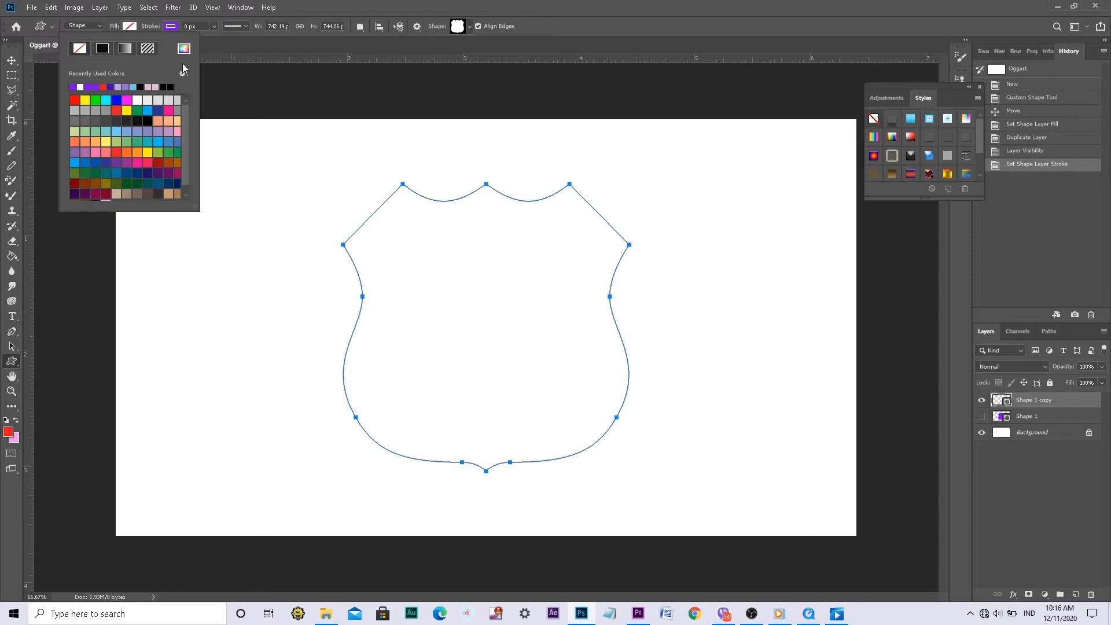
click(255, 49)
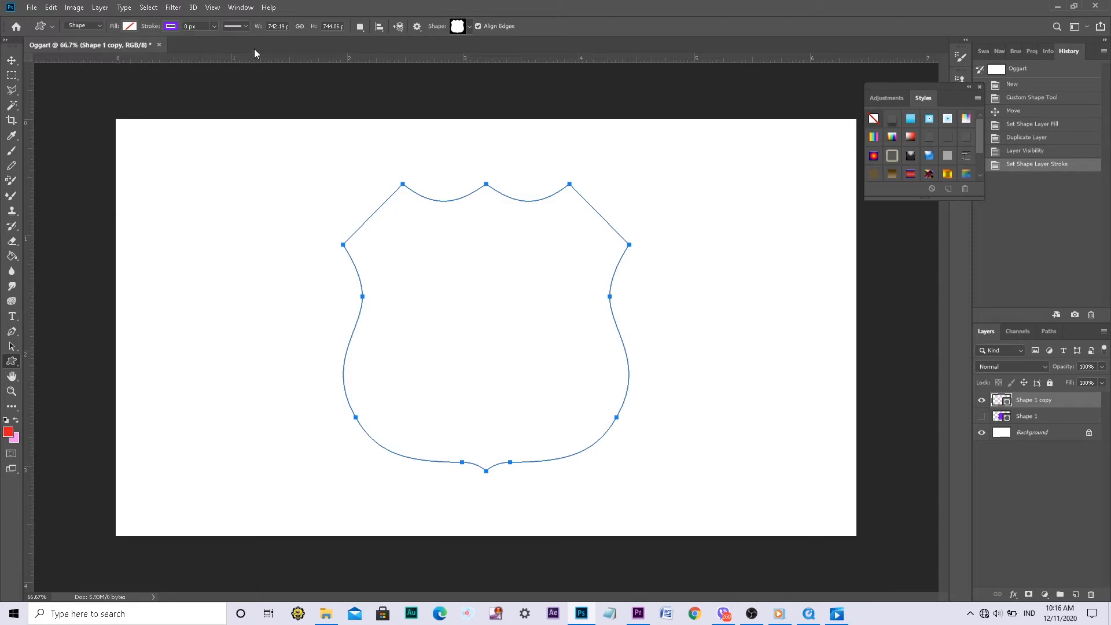
Set the stroke width of the Shape 1 copy shield to 9 px
click(213, 27)
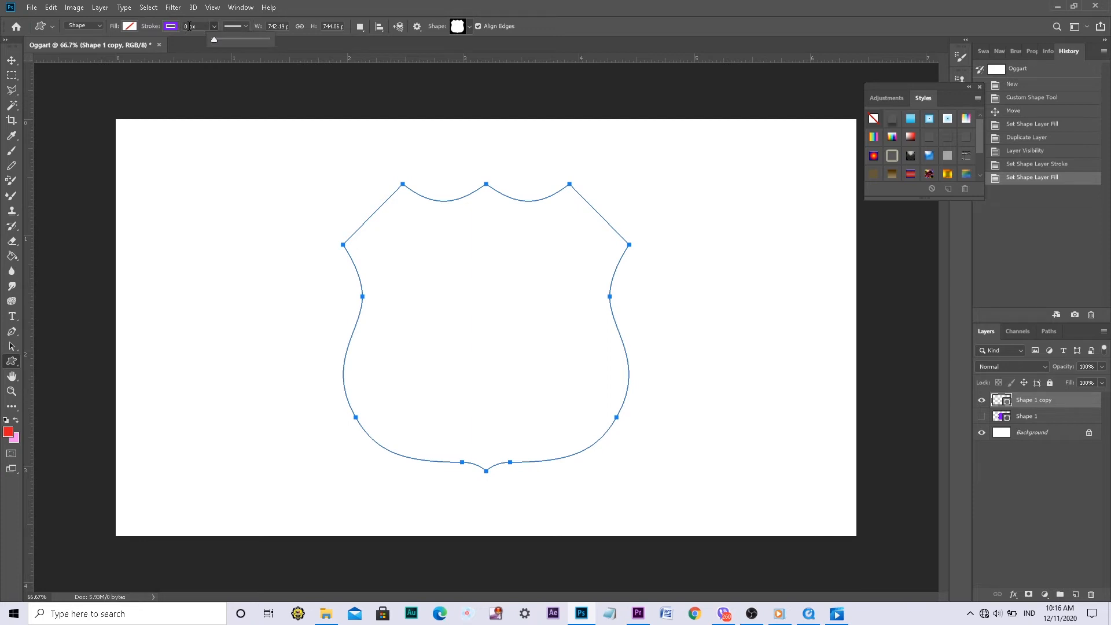
click(189, 26)
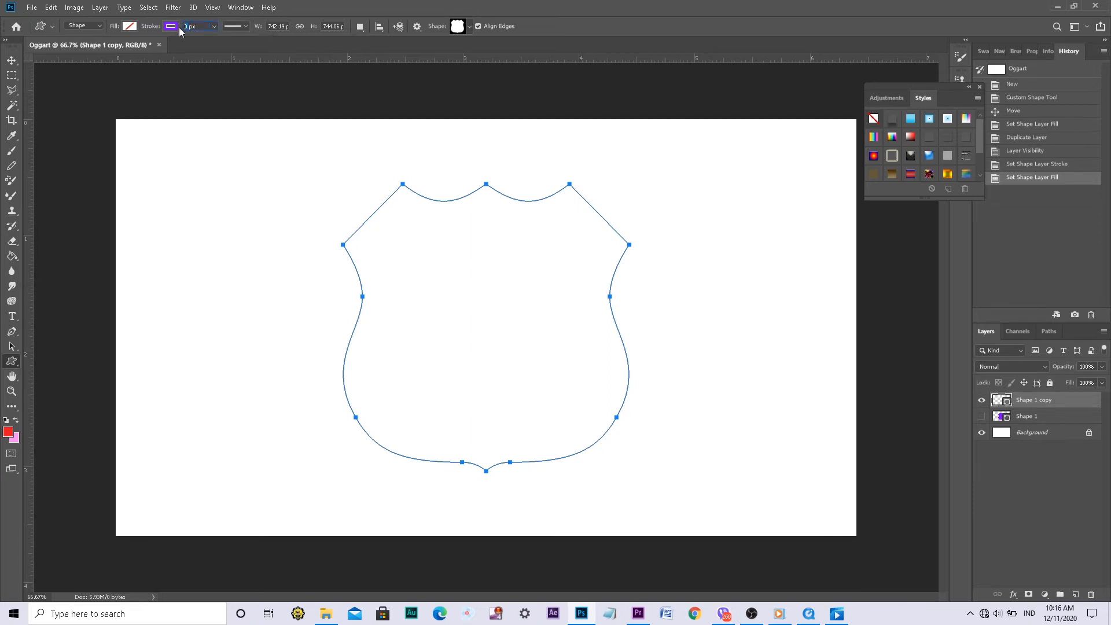
text(9)
key(Return)
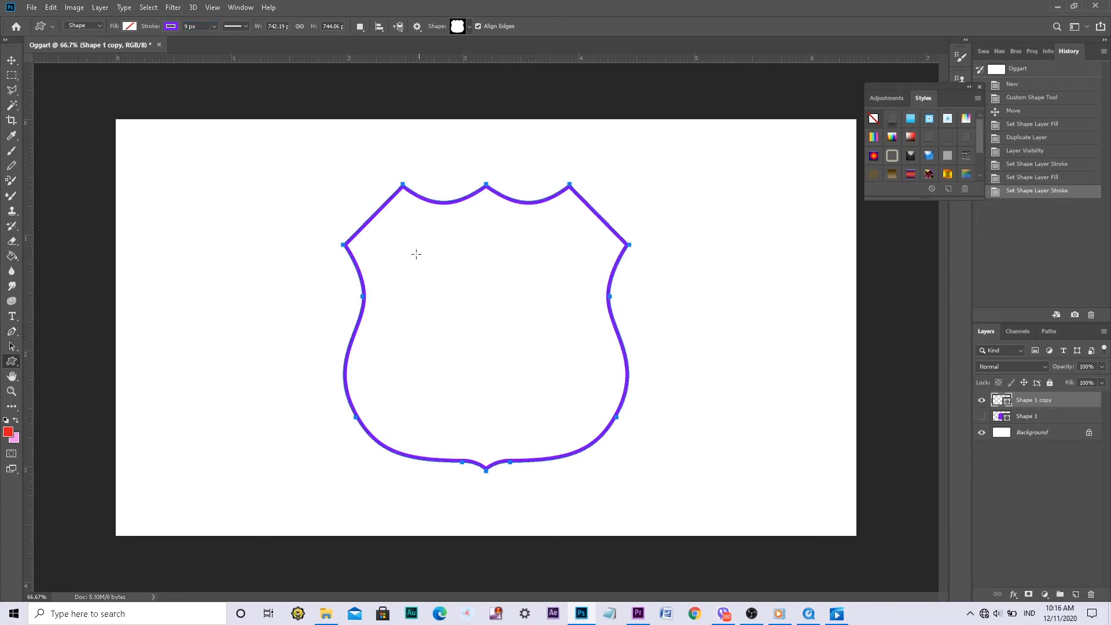
click(16, 68)
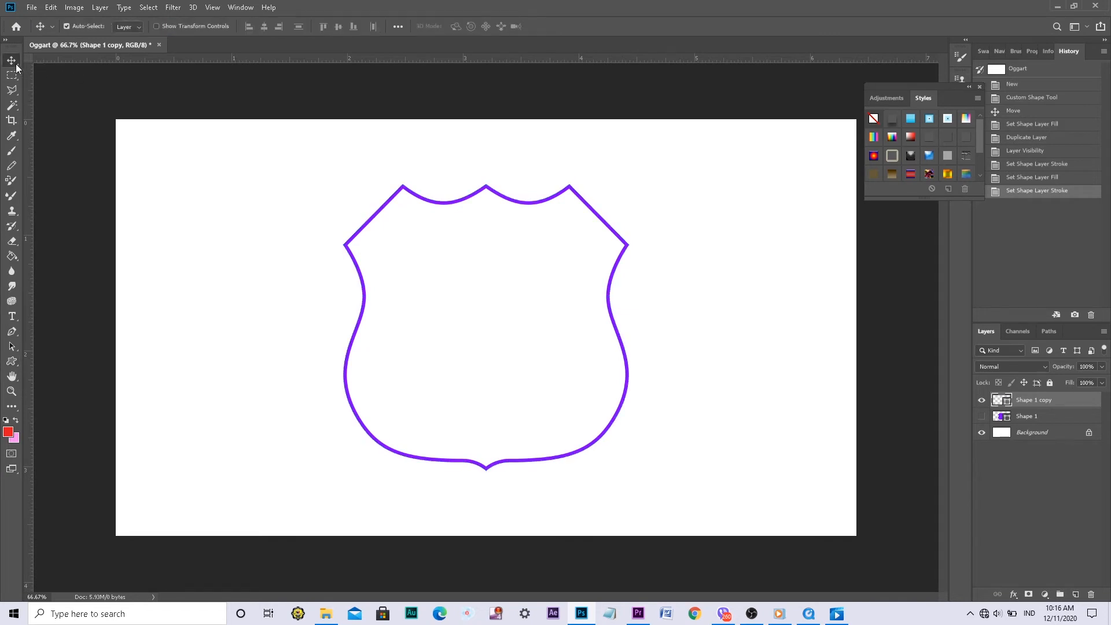
Show the Shape 1 layer again and scale the Shape 1 copy outline up to about 106% around the solid shield
click(981, 416)
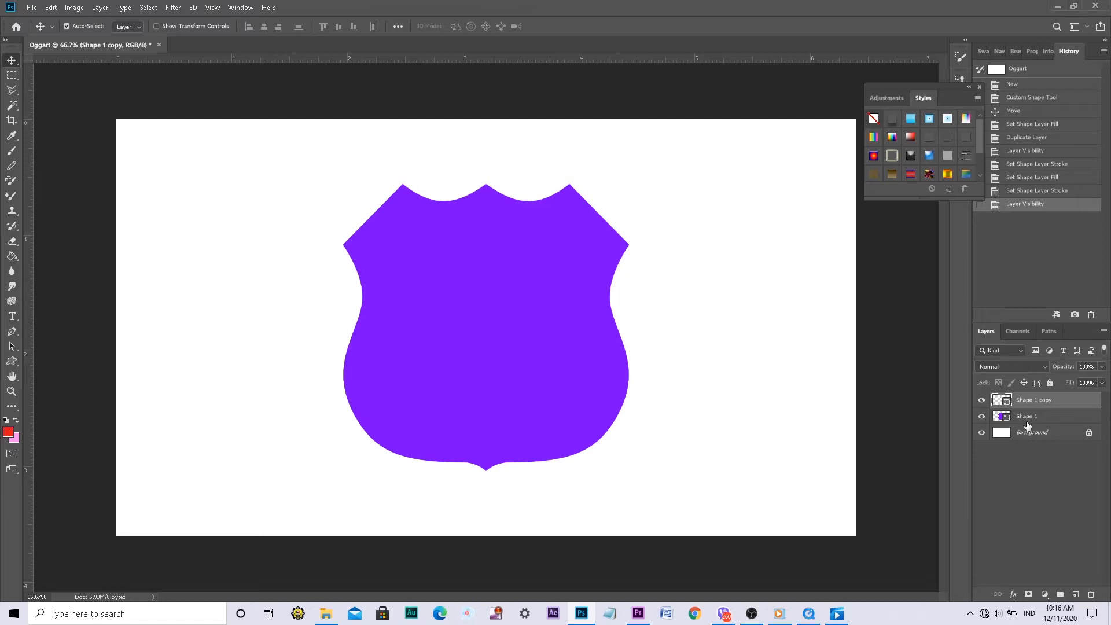
click(1027, 419)
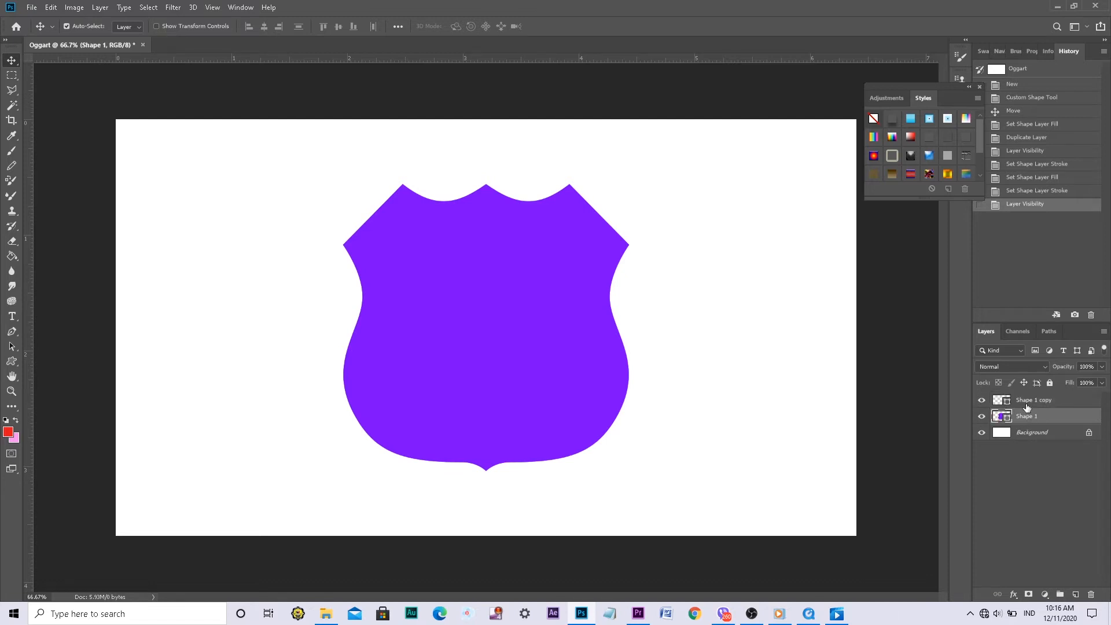
click(1027, 405)
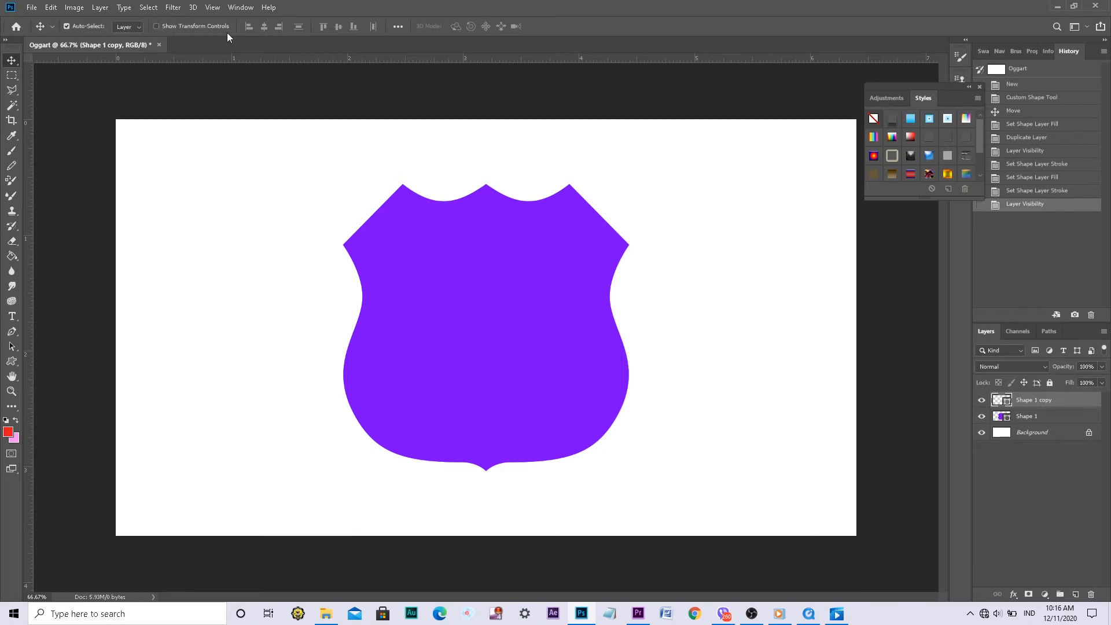
click(156, 27)
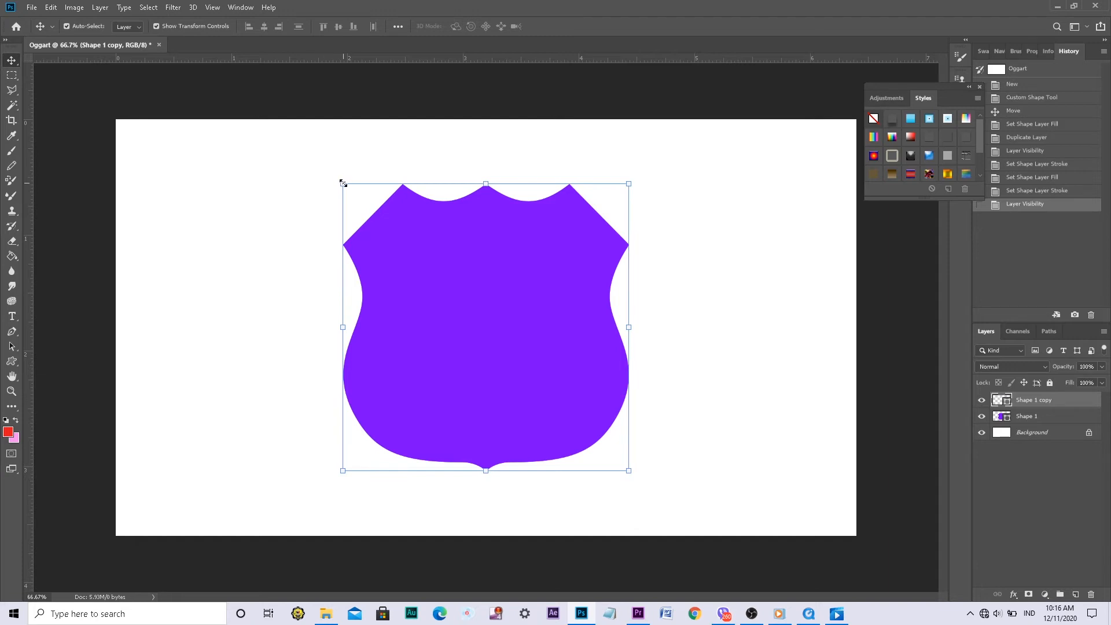
drag(343, 183, 323, 172)
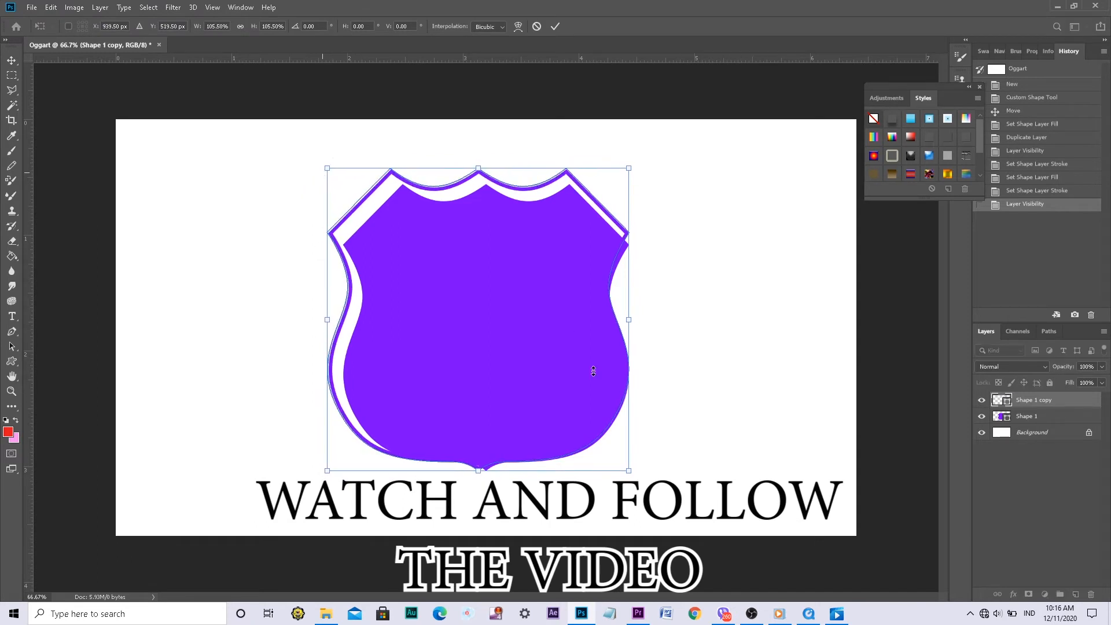
drag(629, 468, 641, 469)
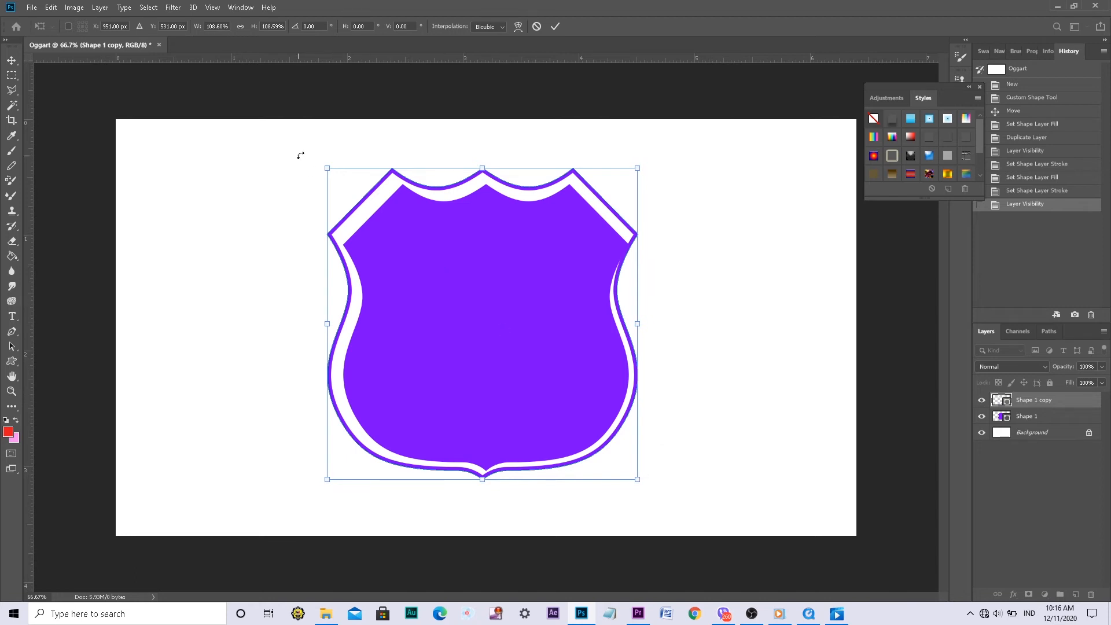
drag(327, 169, 333, 174)
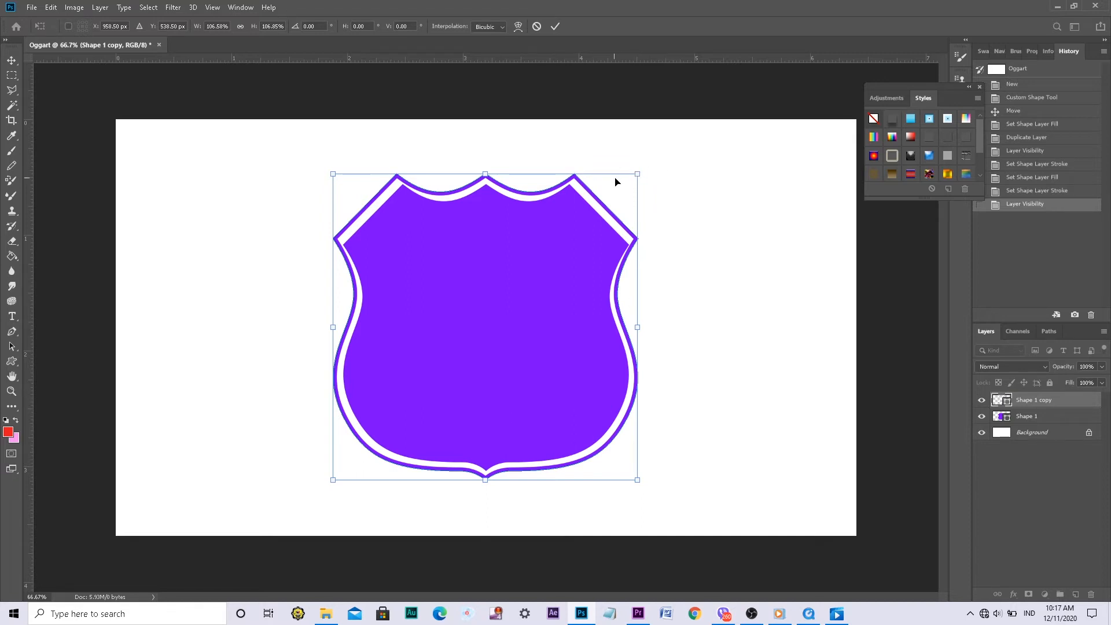
Warp the upper edge of the Shape 1 copy outline, nudging its two upper corners inward to even the gap around the shield
right_click(638, 176)
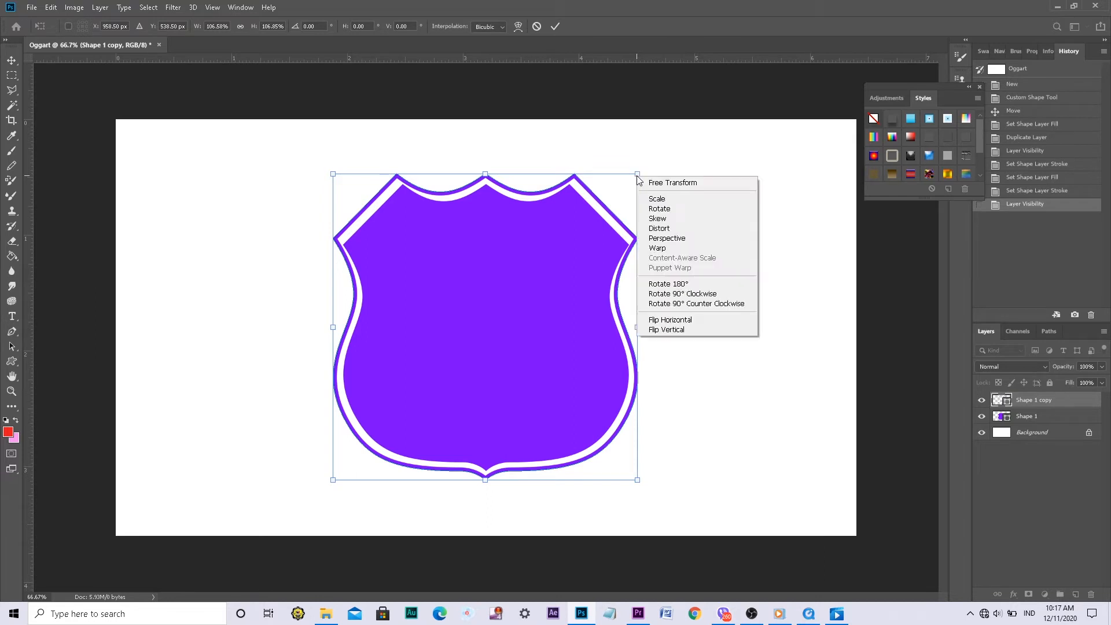
click(660, 248)
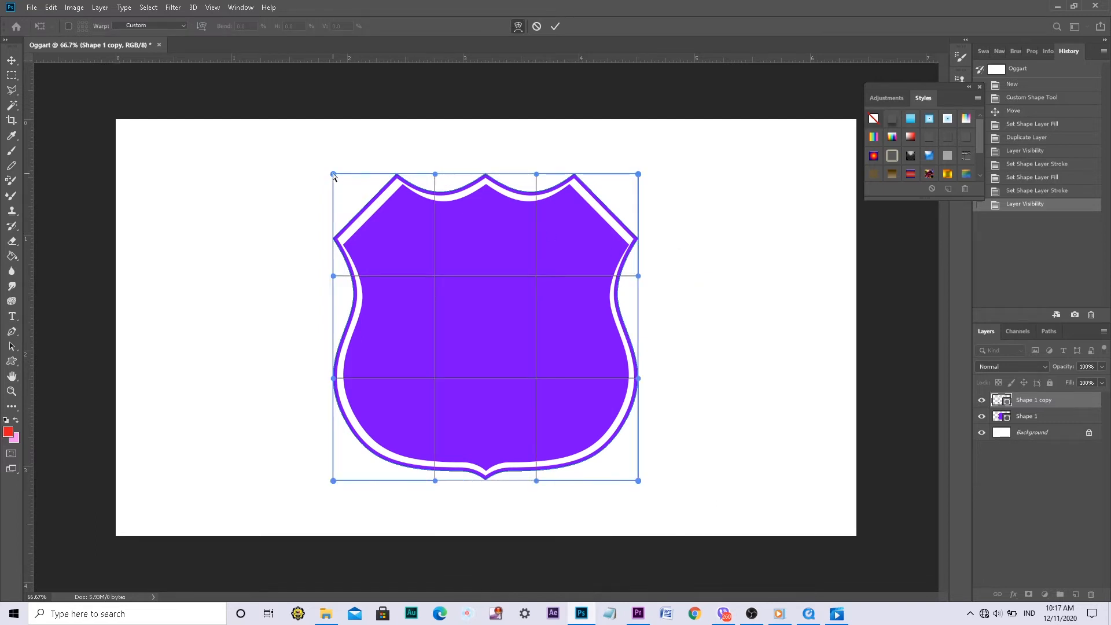
drag(334, 175, 338, 182)
drag(436, 175, 440, 173)
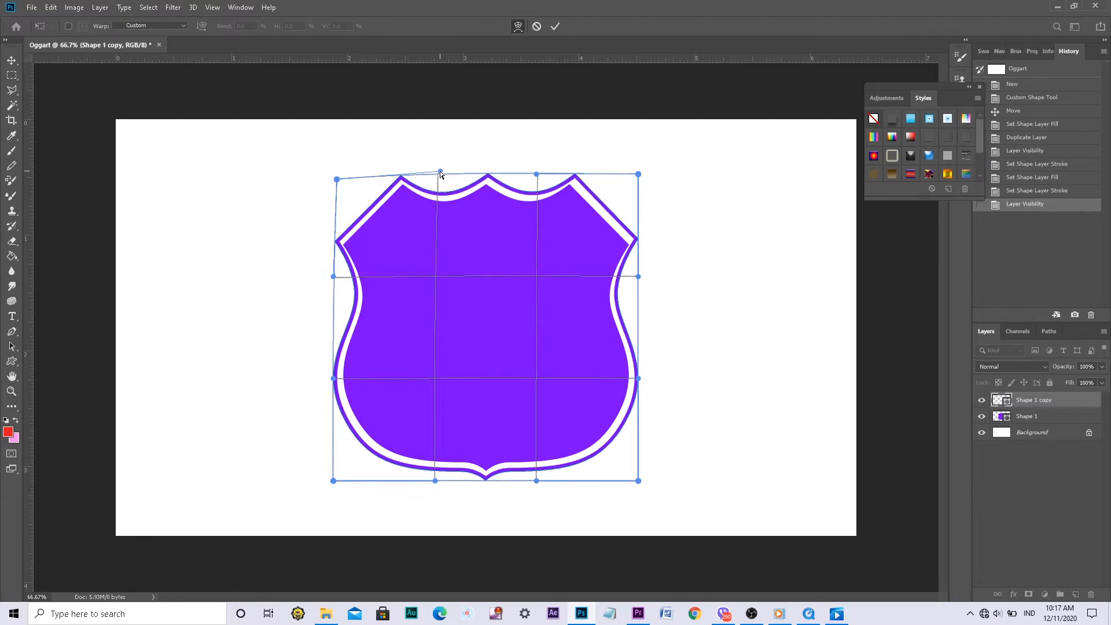
drag(537, 175, 534, 177)
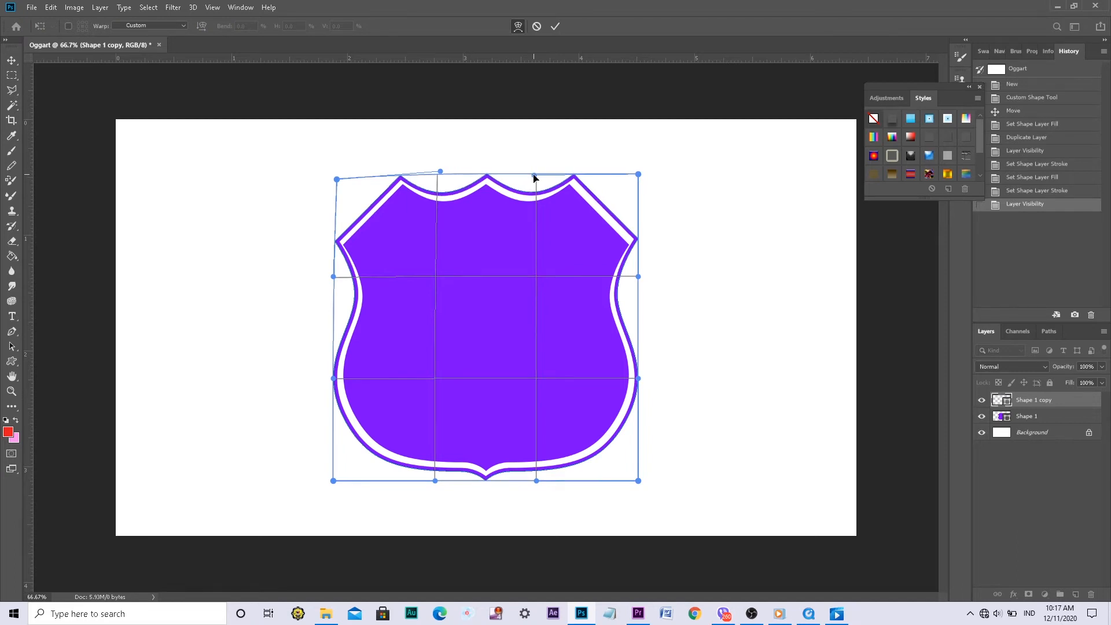
drag(638, 174, 633, 173)
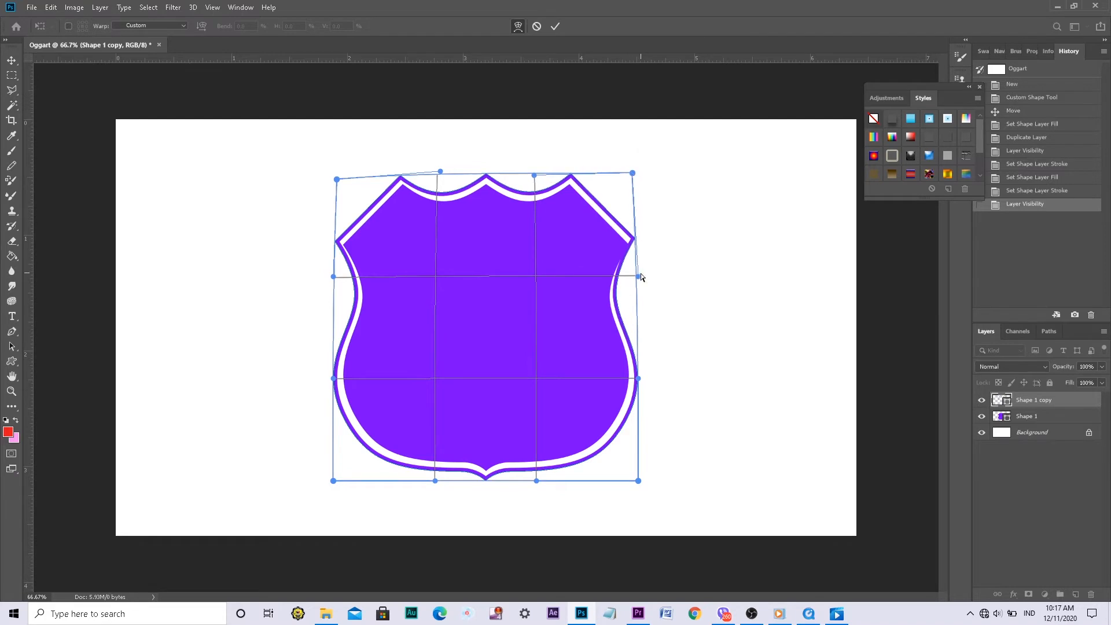
Warp the sides and lower corners of the Shape 1 copy outline so it follows the solid shield at an even distance
drag(639, 278, 648, 287)
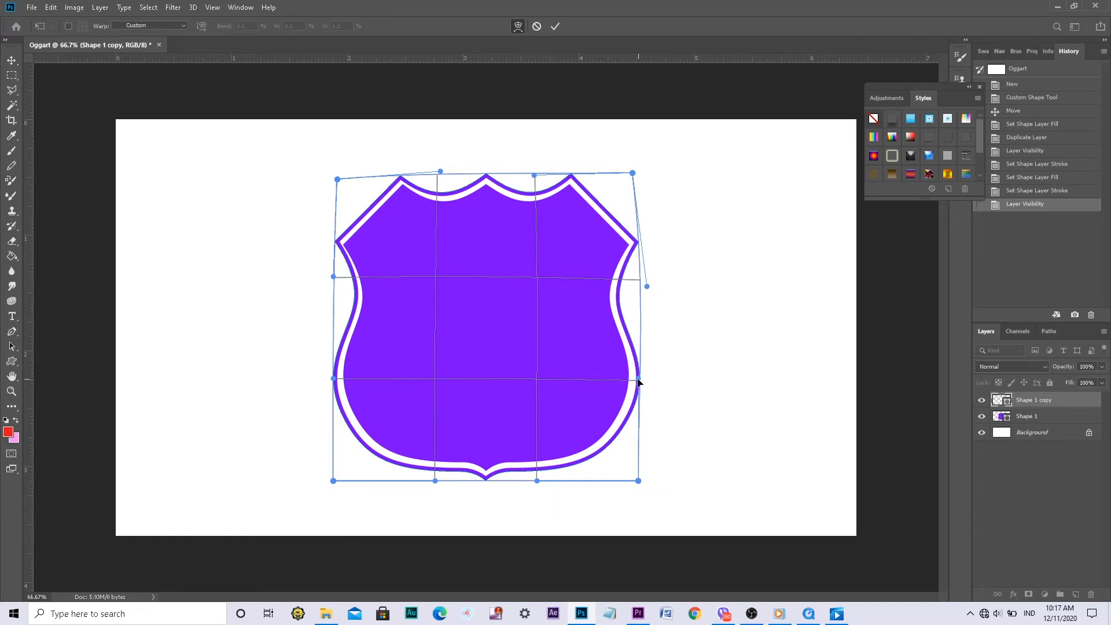
drag(637, 381, 635, 382)
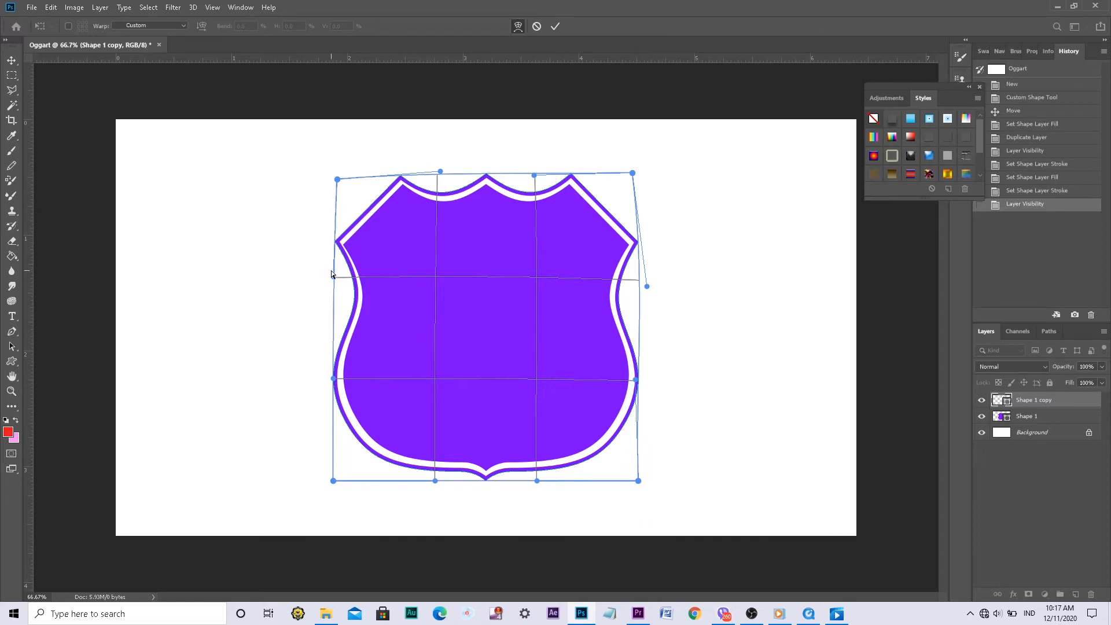
drag(332, 277, 328, 282)
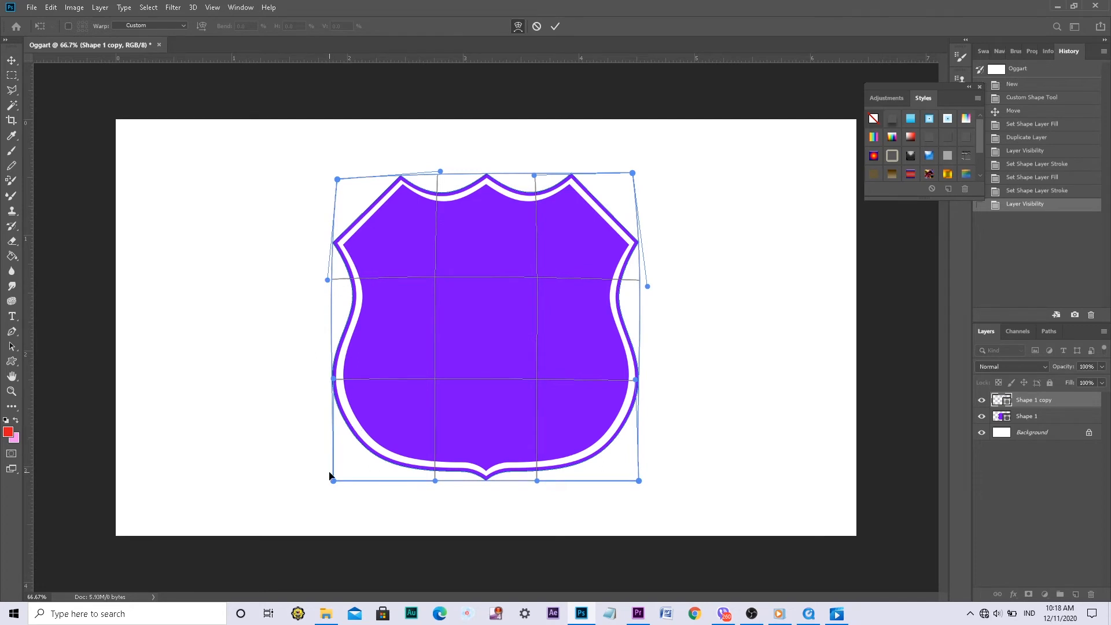
drag(333, 482, 337, 480)
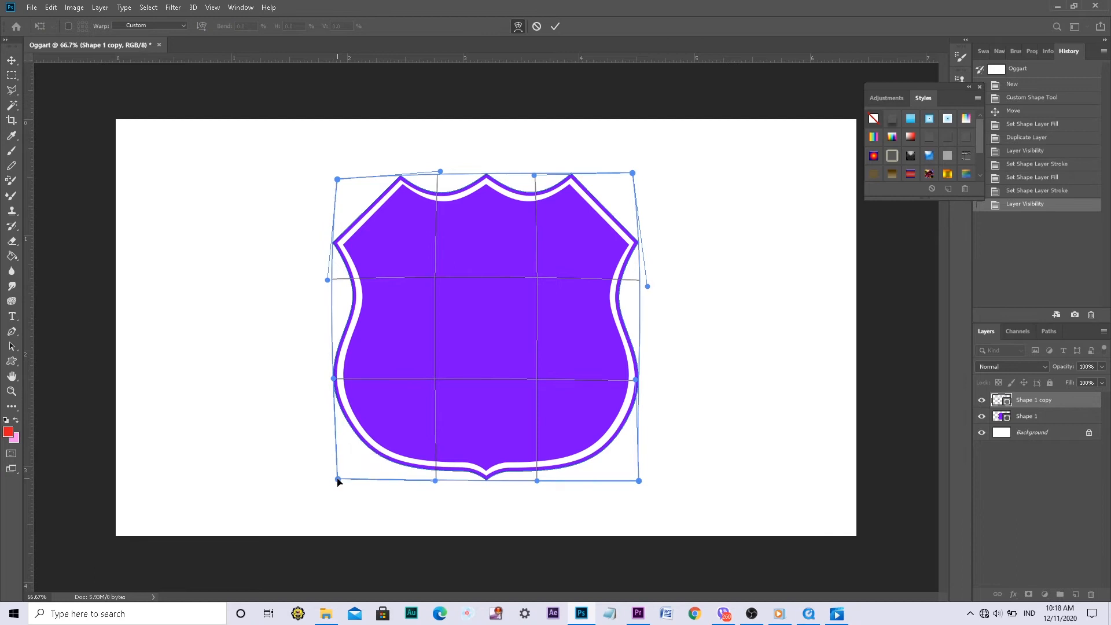
drag(334, 378, 337, 377)
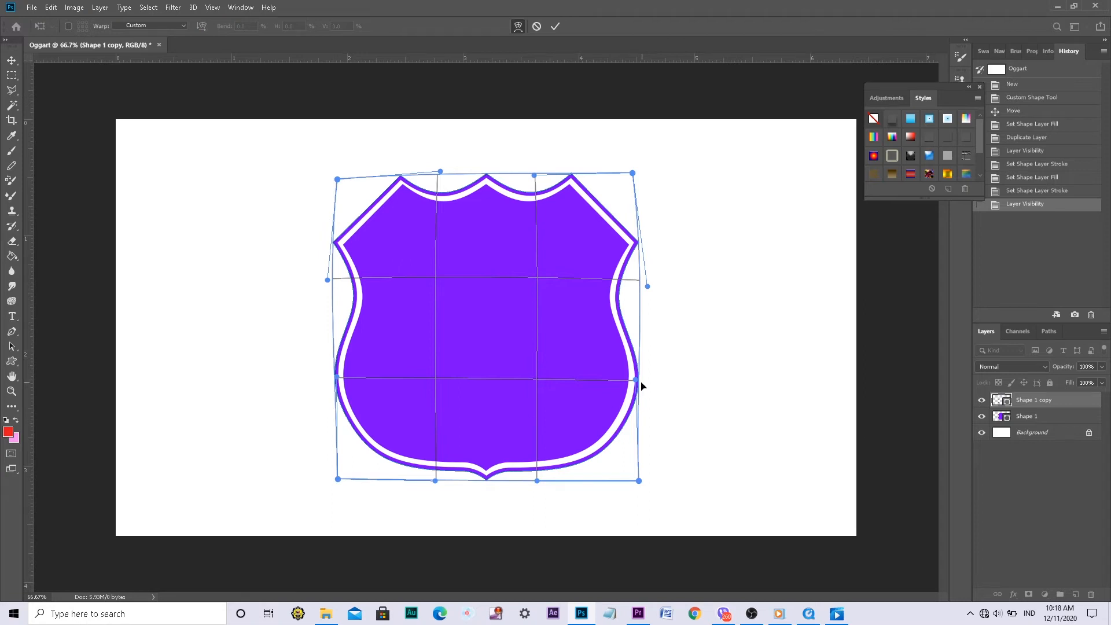
drag(637, 382, 634, 382)
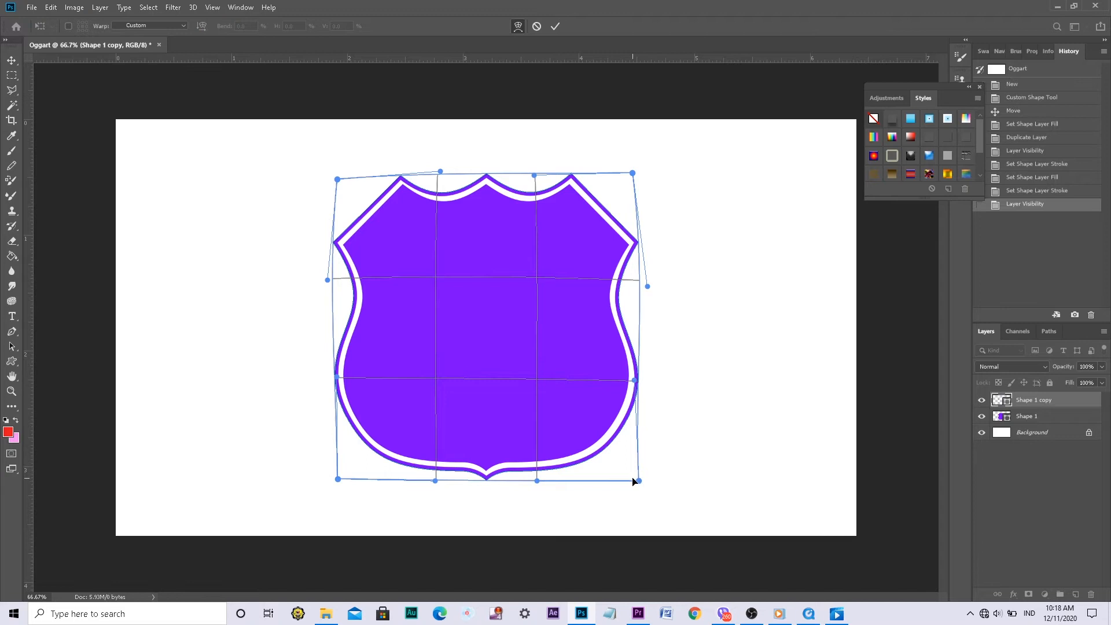
drag(639, 481, 638, 478)
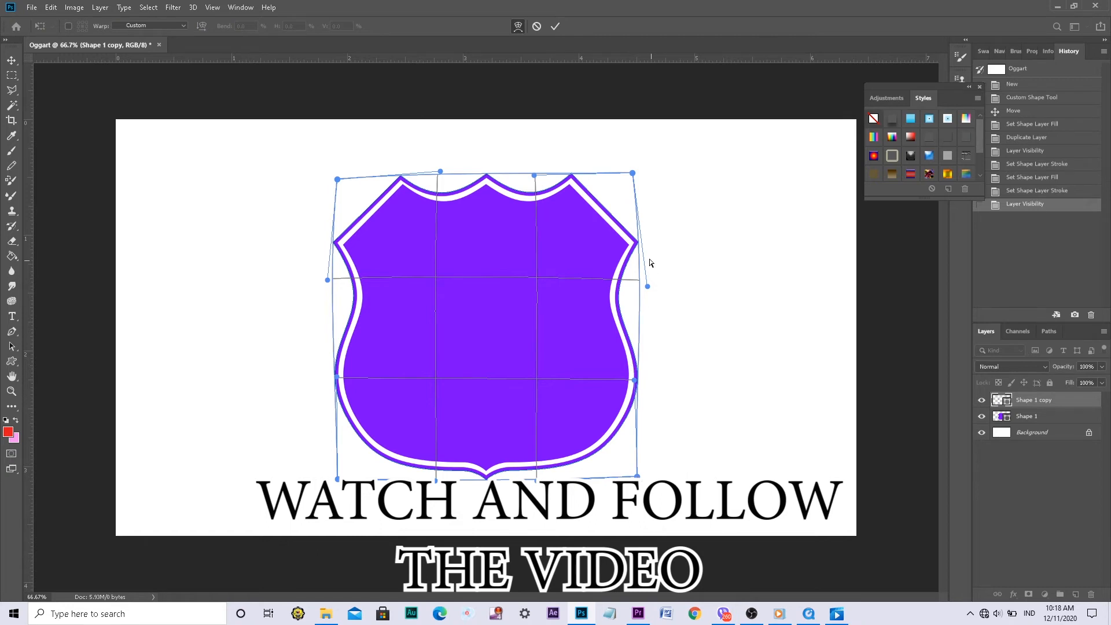
Fine-tune the warp along the outline's right side and upper-left edge, and apply the transformation
drag(639, 245, 639, 250)
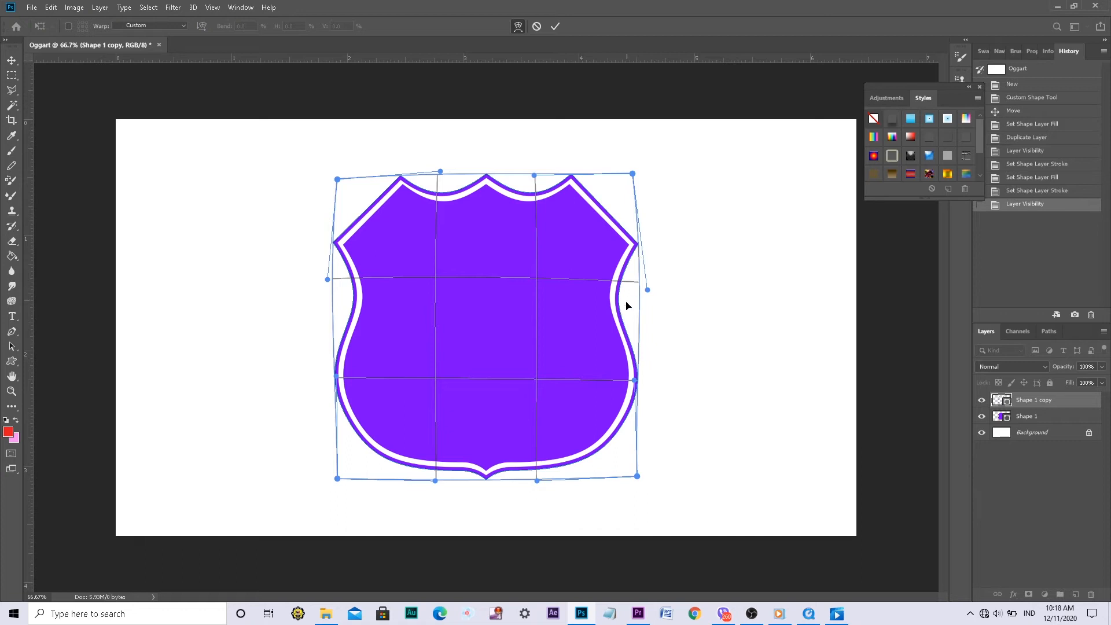
drag(638, 324, 638, 320)
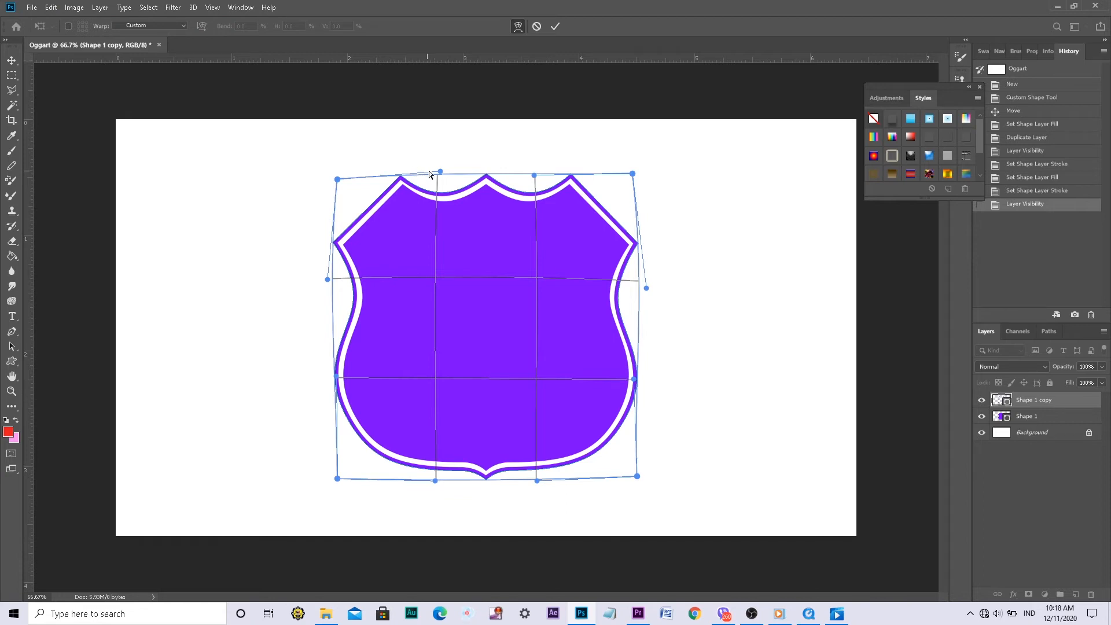
drag(441, 172, 443, 170)
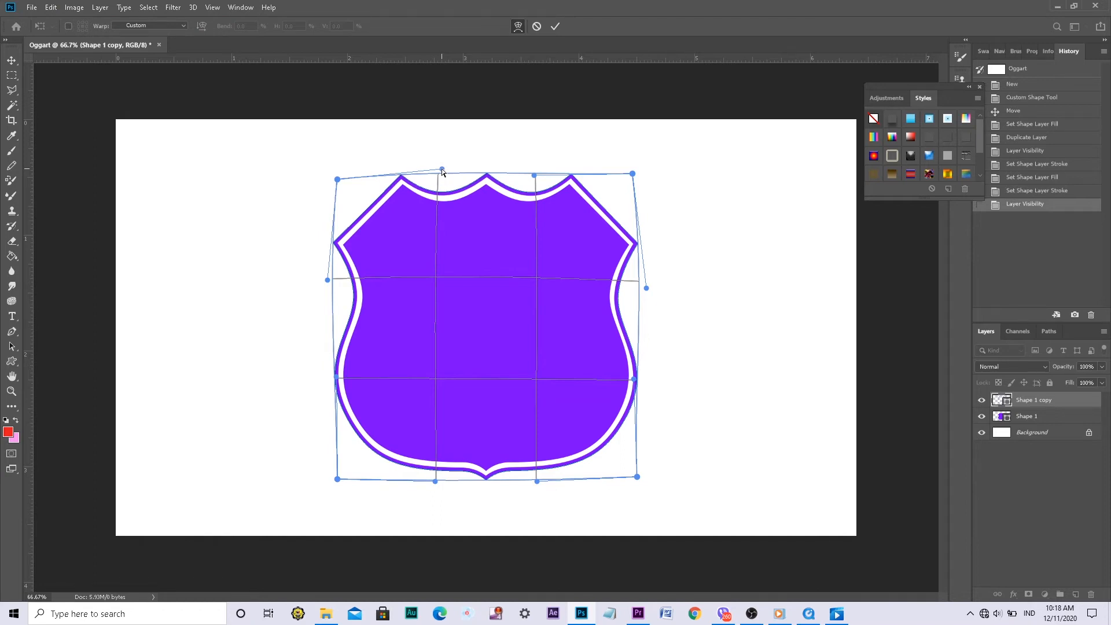
click(11, 63)
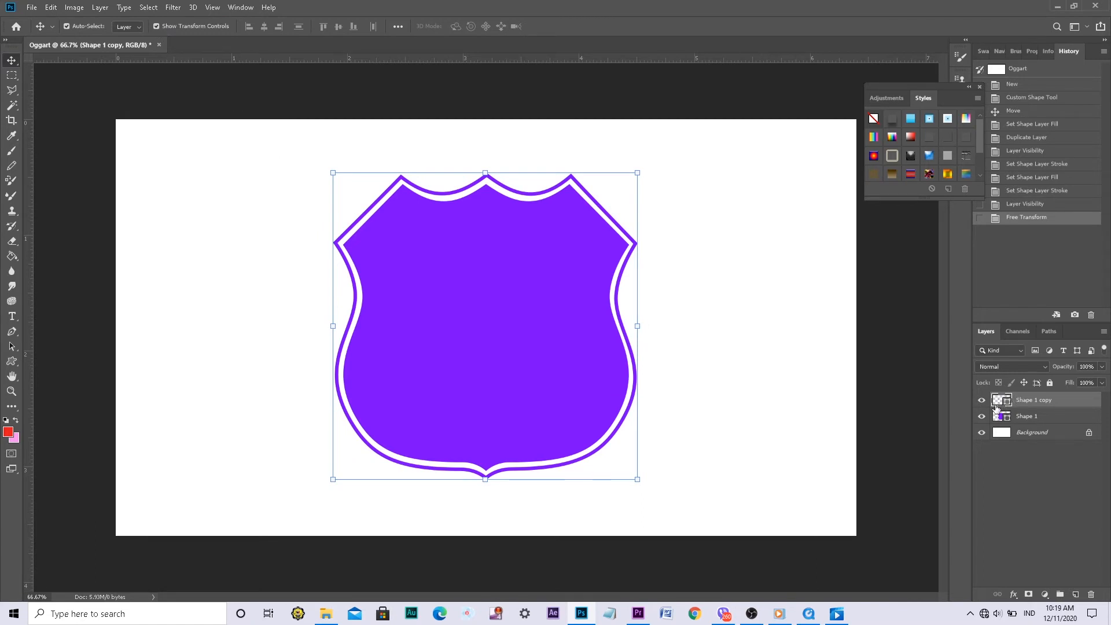
Duplicate the Shape 1 layer as Shape 1 copy 2 and hide the original Shape 1 layer
click(1027, 420)
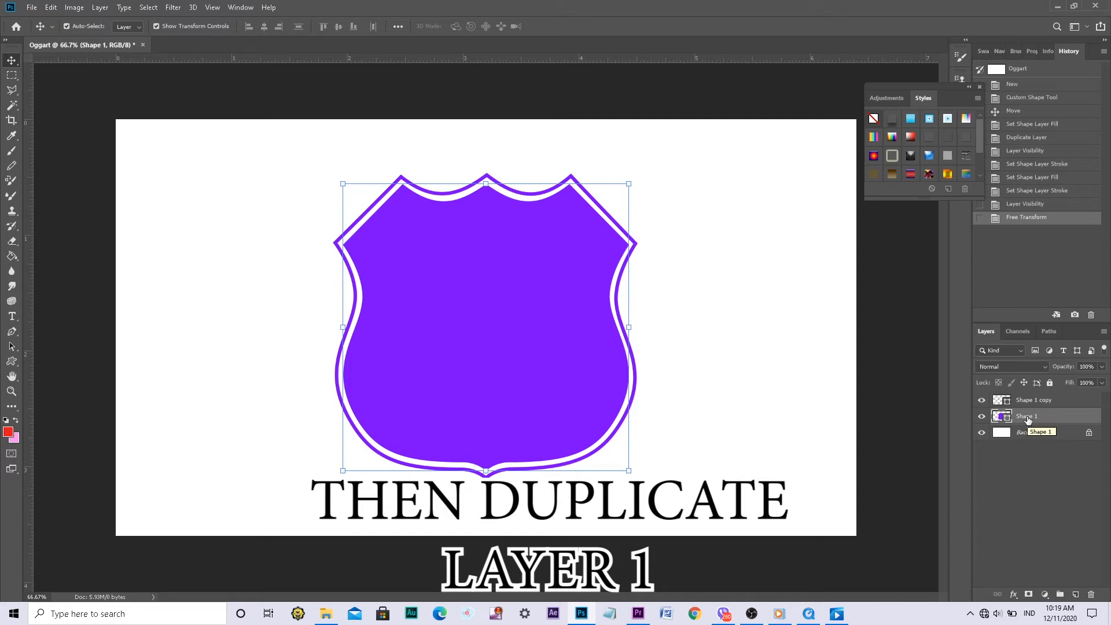
right_click(1028, 419)
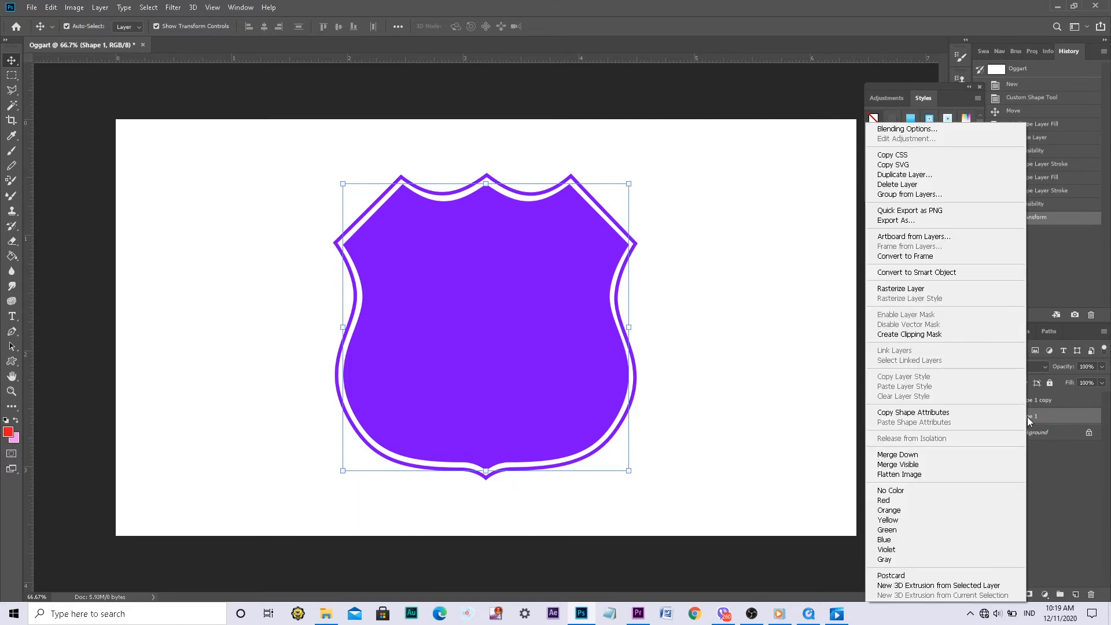
click(952, 176)
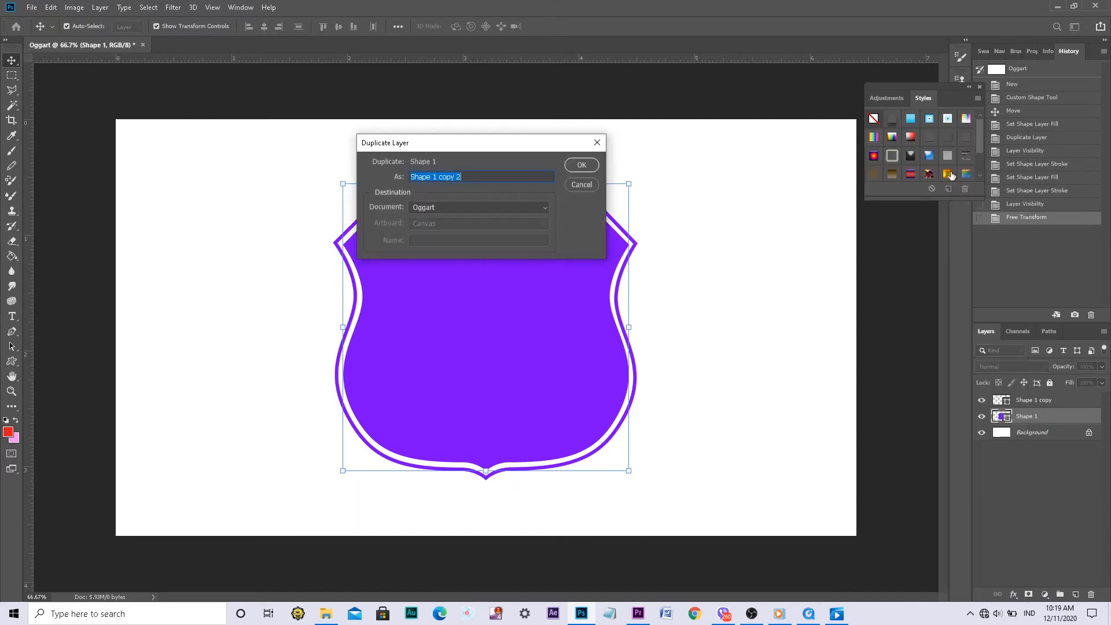
click(580, 165)
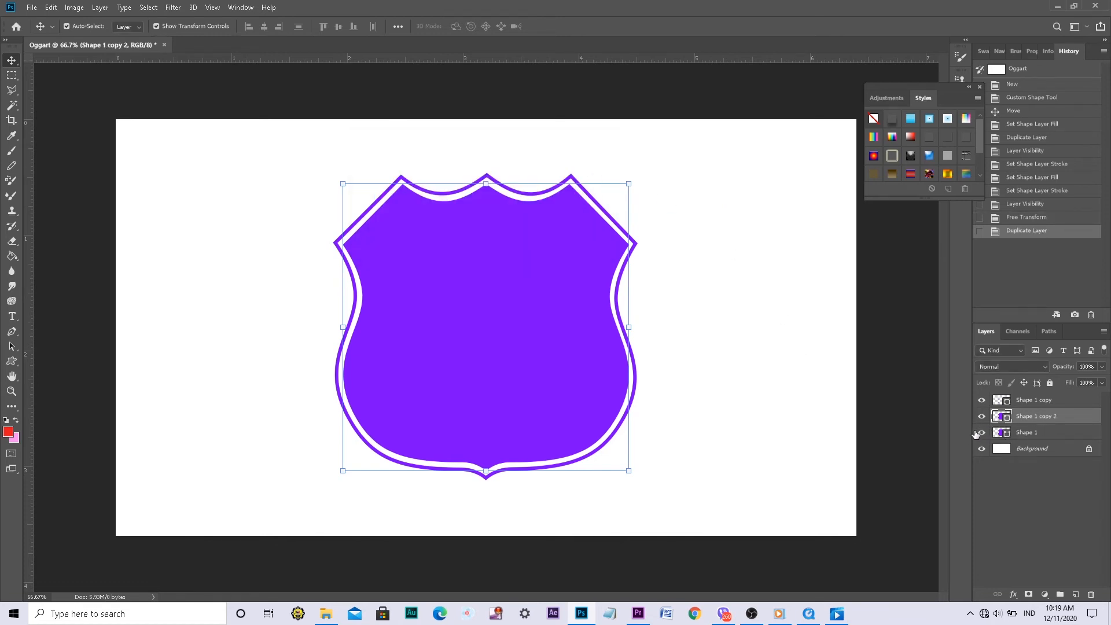
click(981, 432)
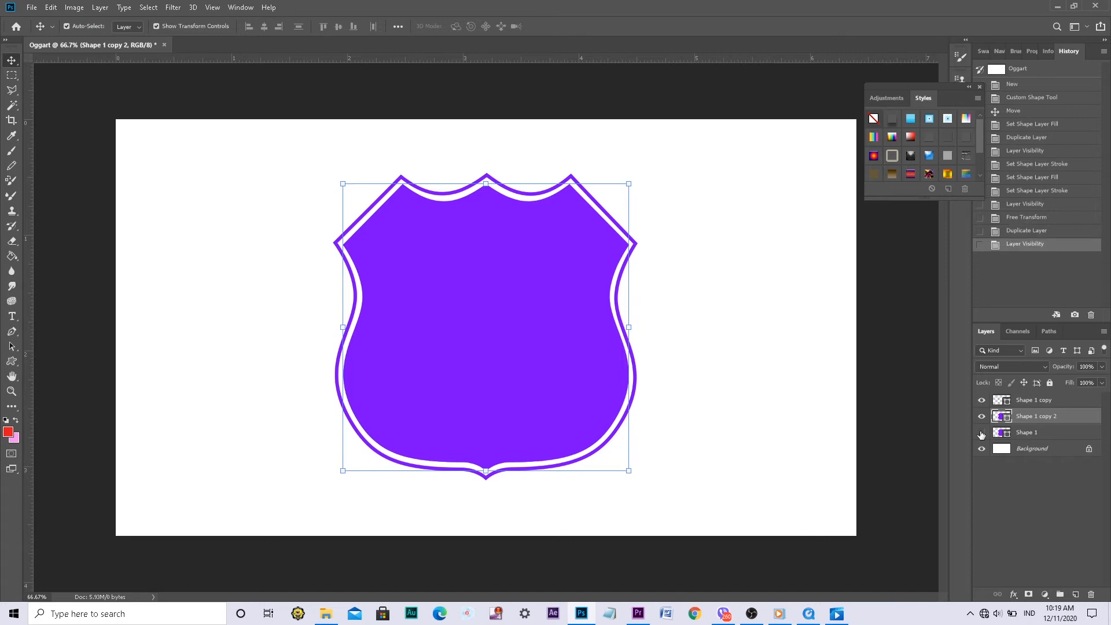
Give the Shape 1 copy 2 shield no fill and a white stroke, and show the original Shape 1 layer again
click(11, 363)
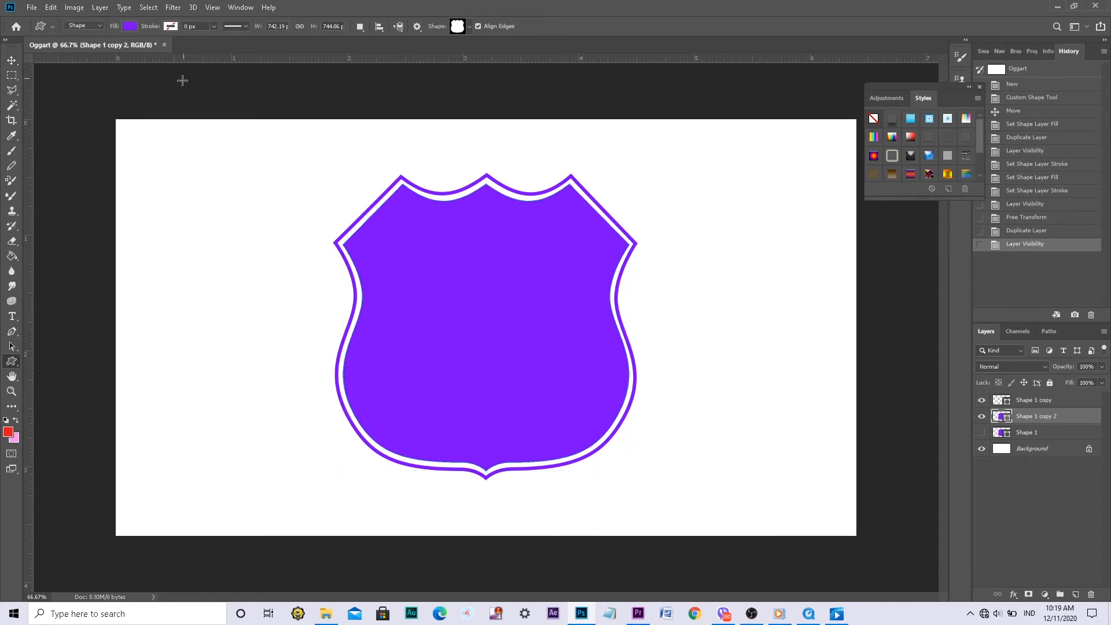
click(130, 27)
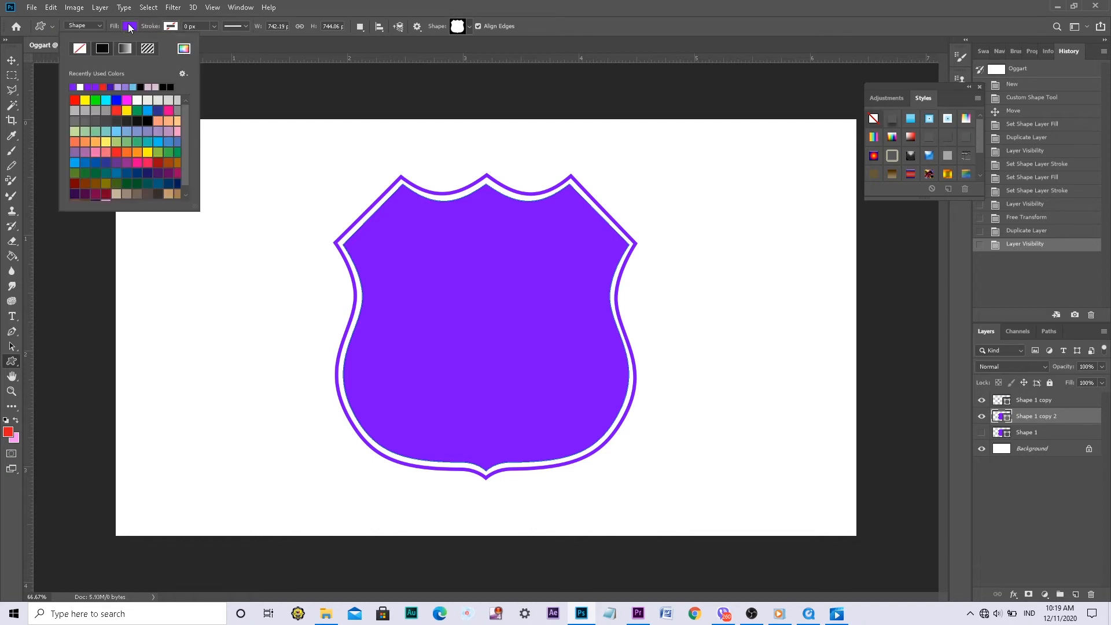
click(85, 48)
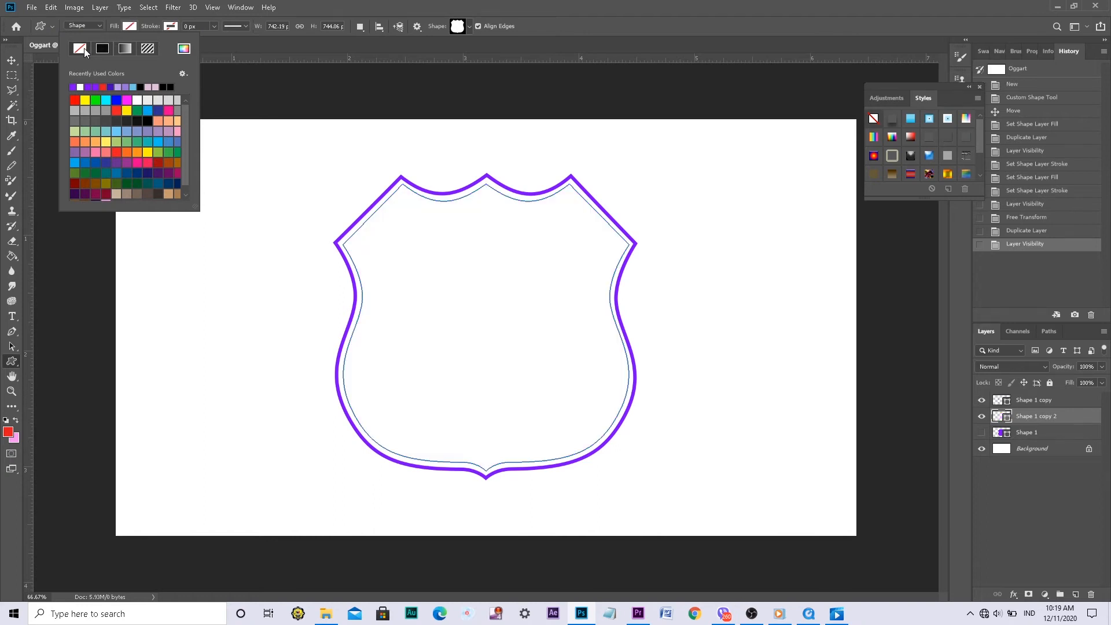
click(174, 24)
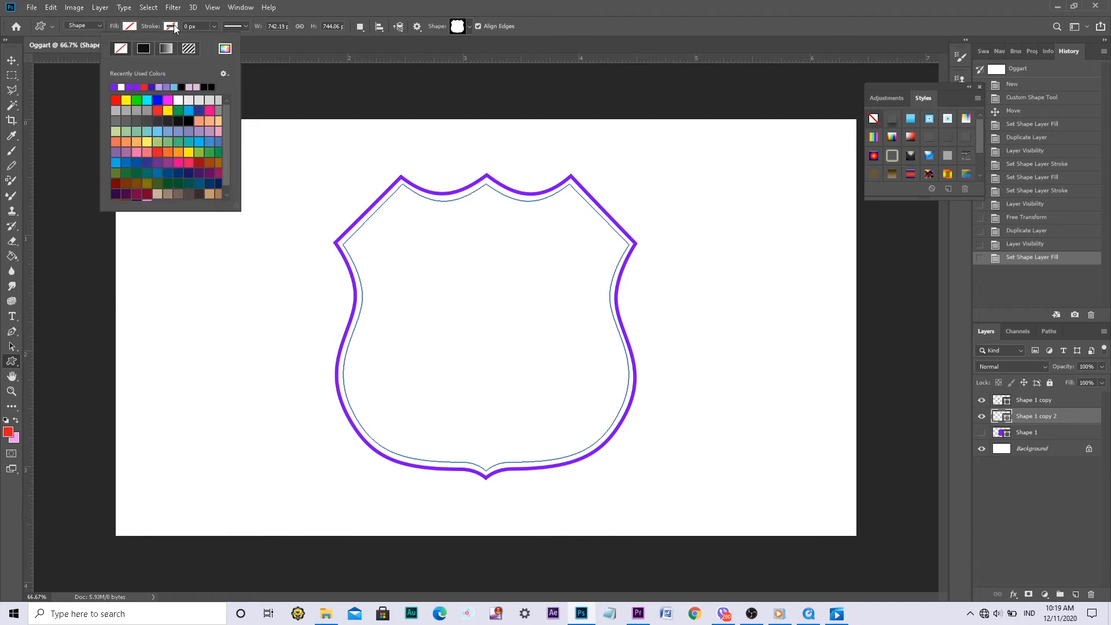
click(122, 88)
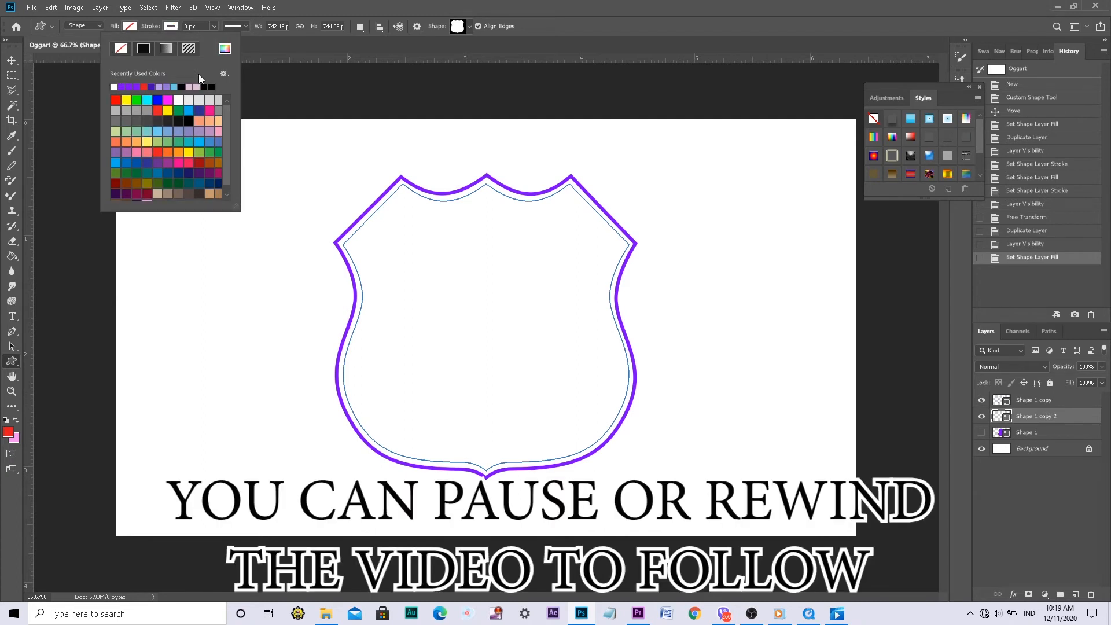
click(264, 49)
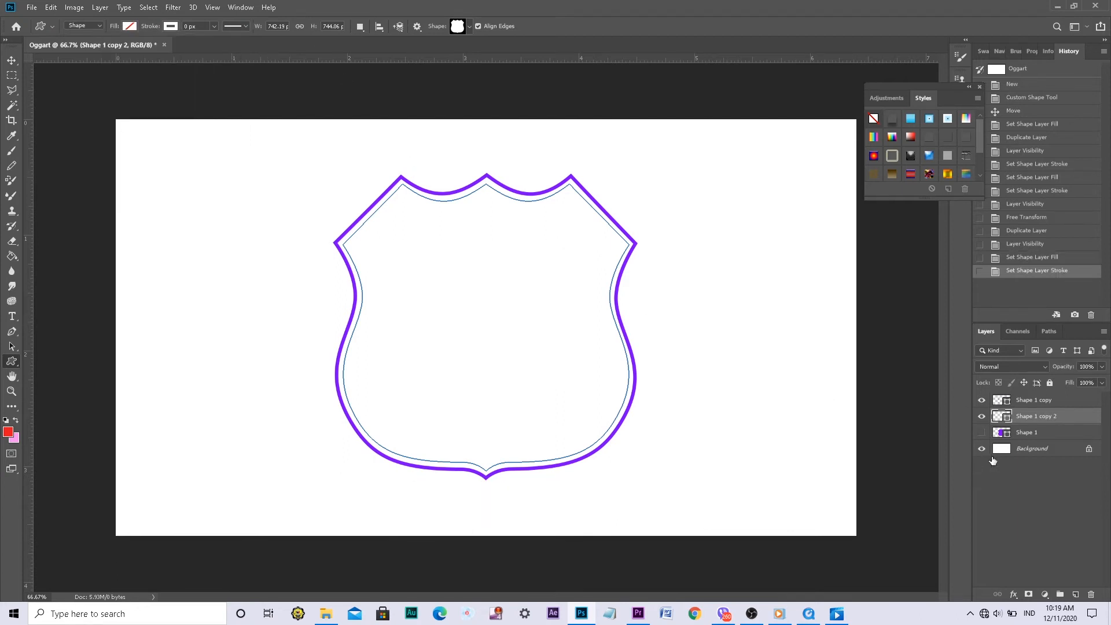
click(982, 433)
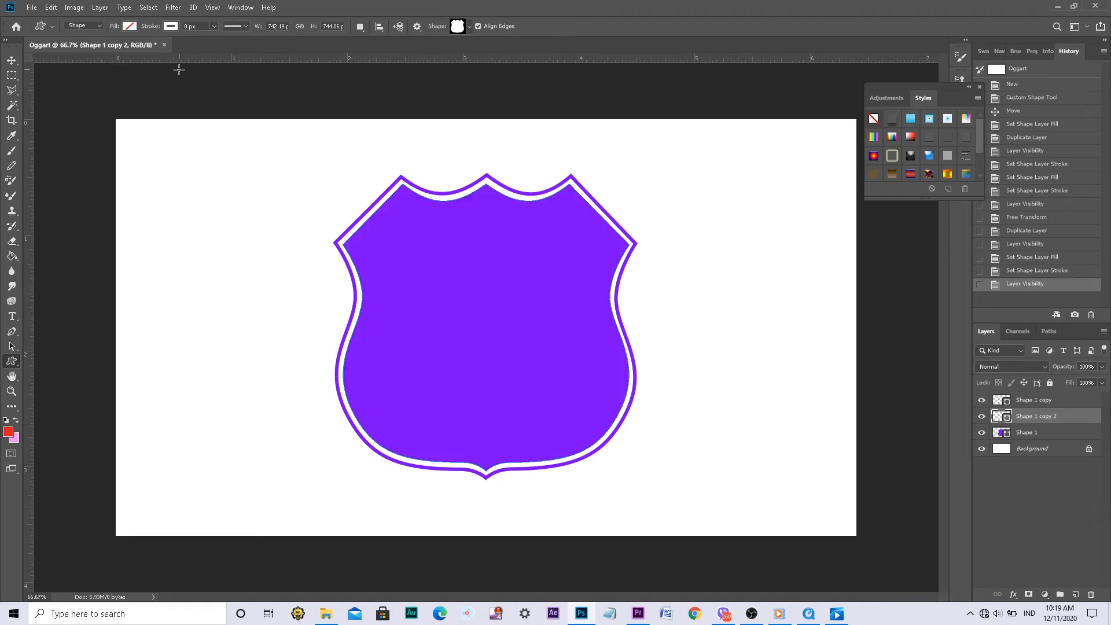
Set the stroke width of the Shape 1 copy 2 shield to 7 px
click(213, 26)
drag(223, 40, 223, 40)
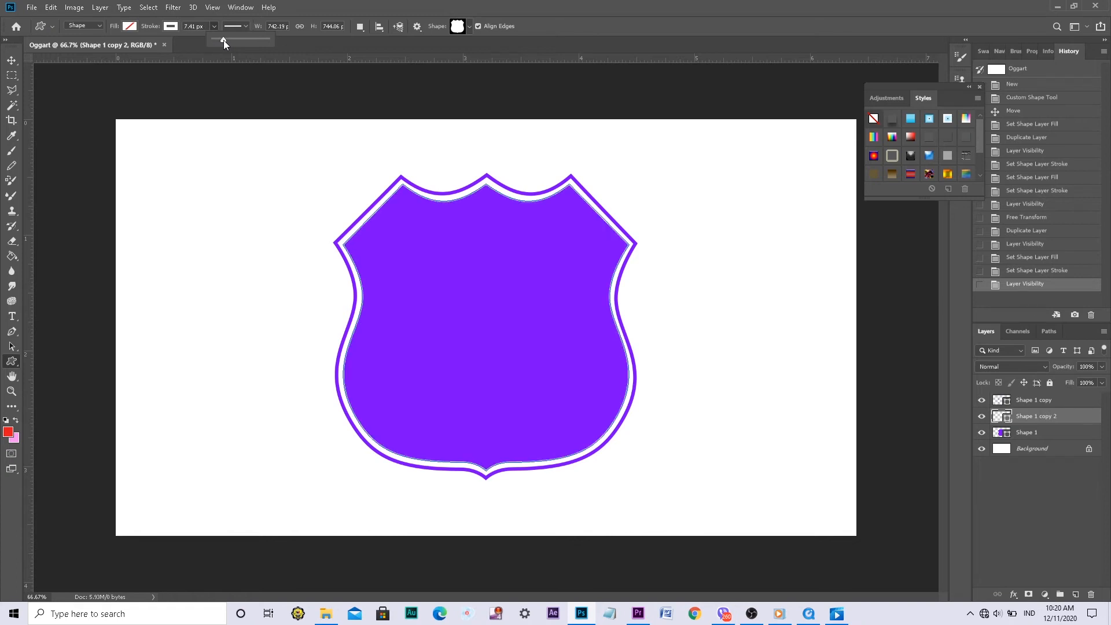
click(195, 25)
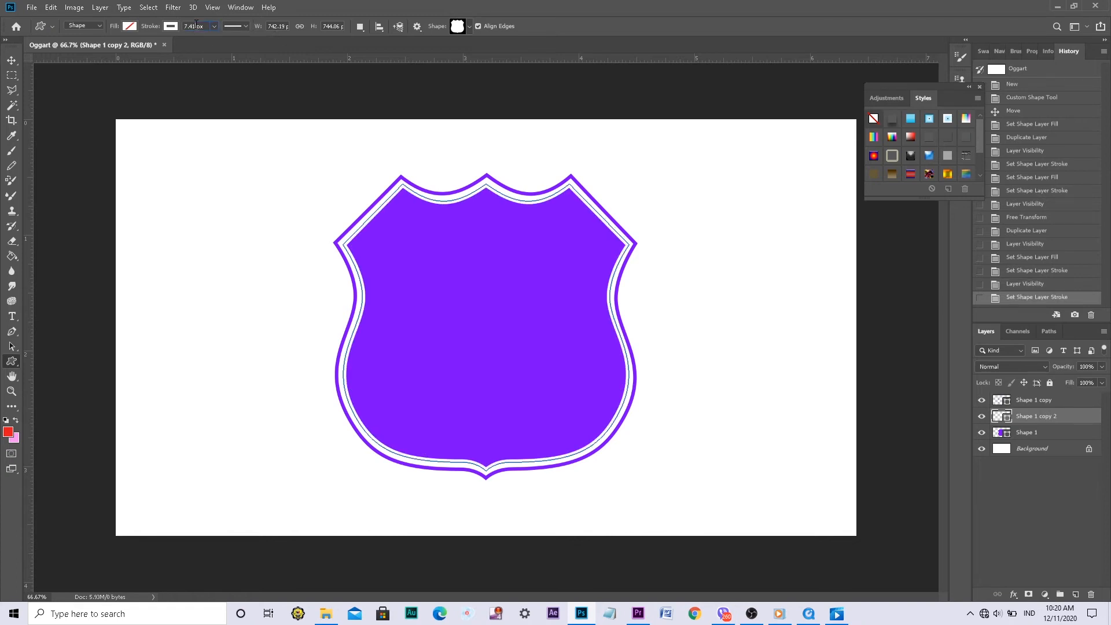
drag(195, 25, 171, 27)
key(Return)
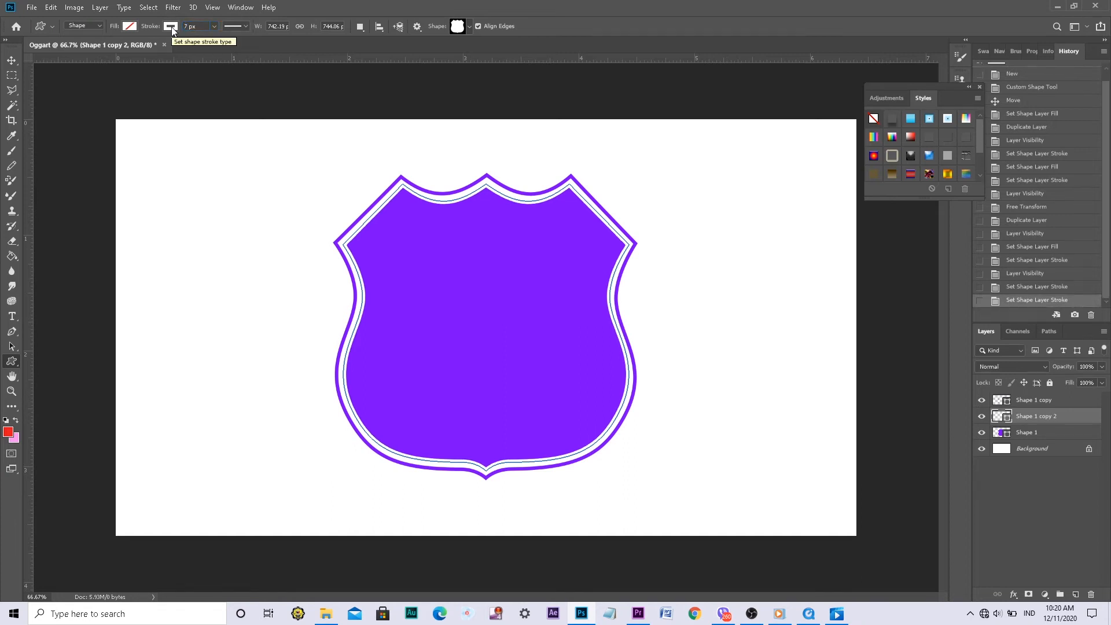
Change the white stroke of Shape 1 copy 2 to a dashed line and set its width to 5 px
click(245, 26)
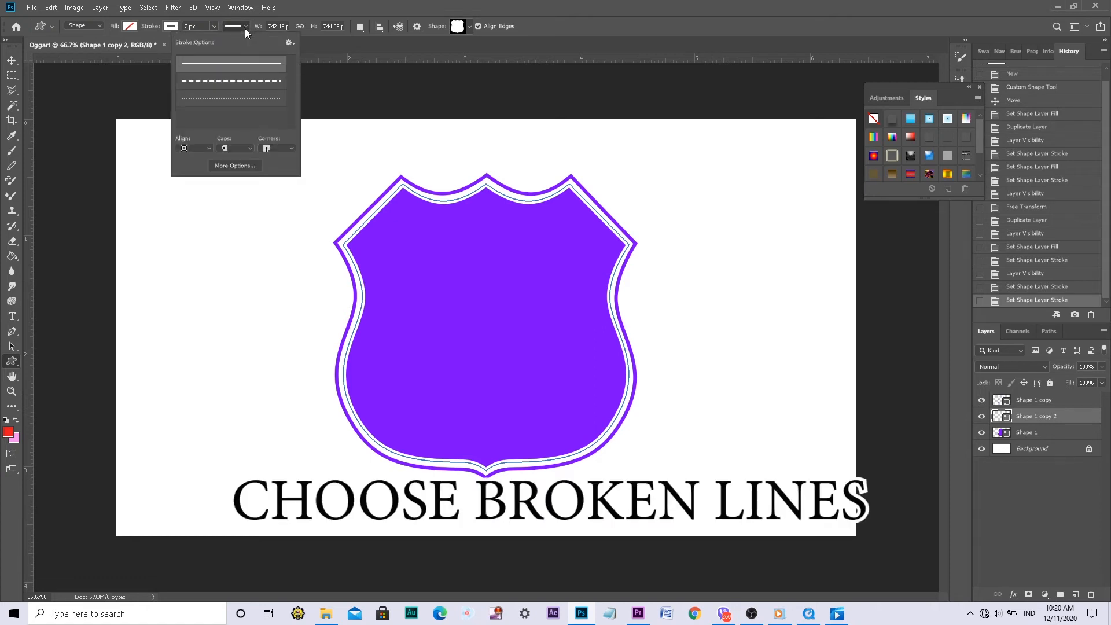
click(238, 85)
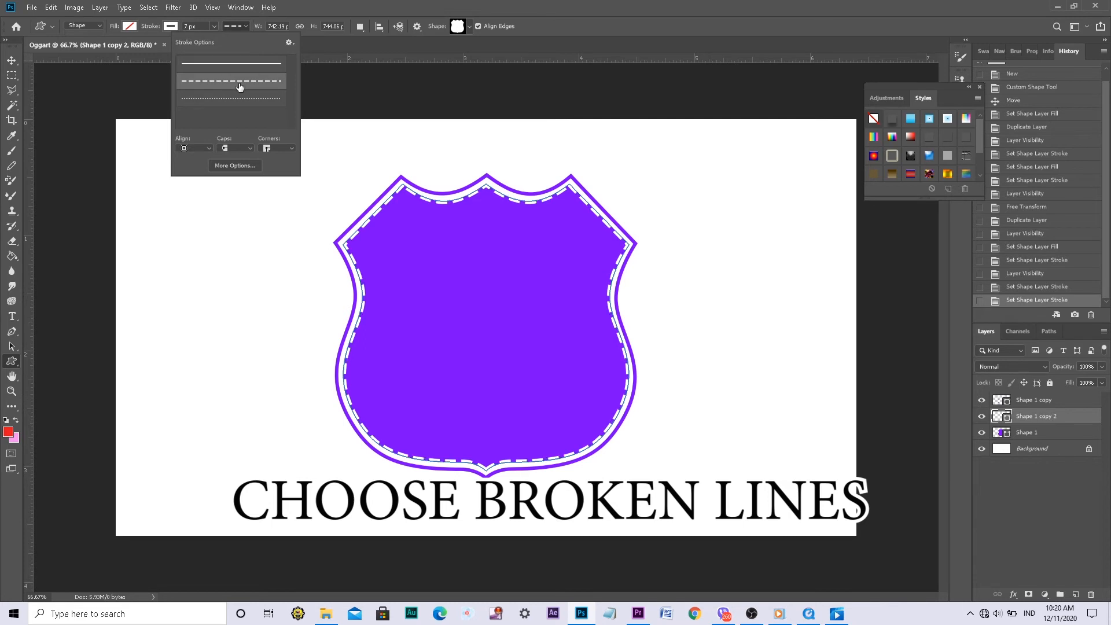
click(309, 5)
click(186, 25)
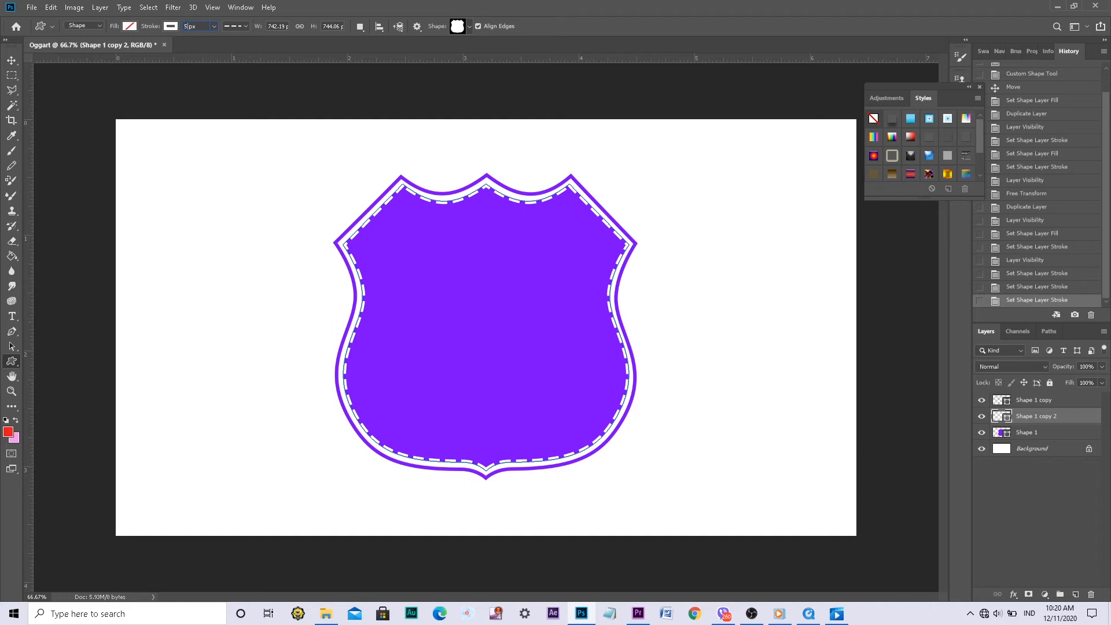
text(5)
key(Return)
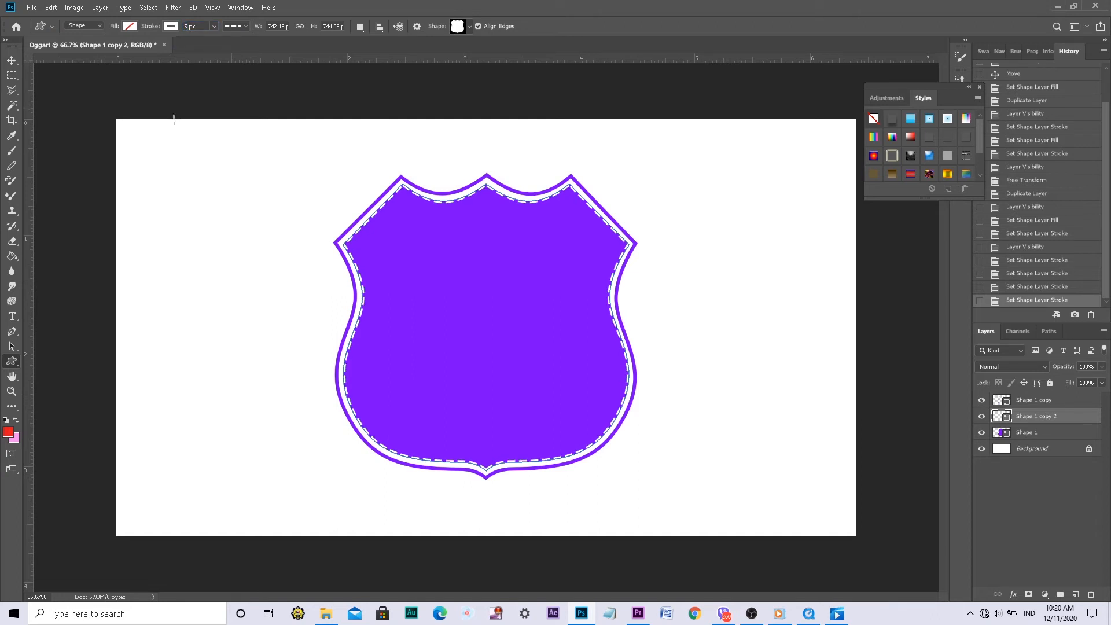
Shrink the dashed outline from all four sides to about 96.6% width and 96.8% height so it sits inside the solid shield
click(12, 60)
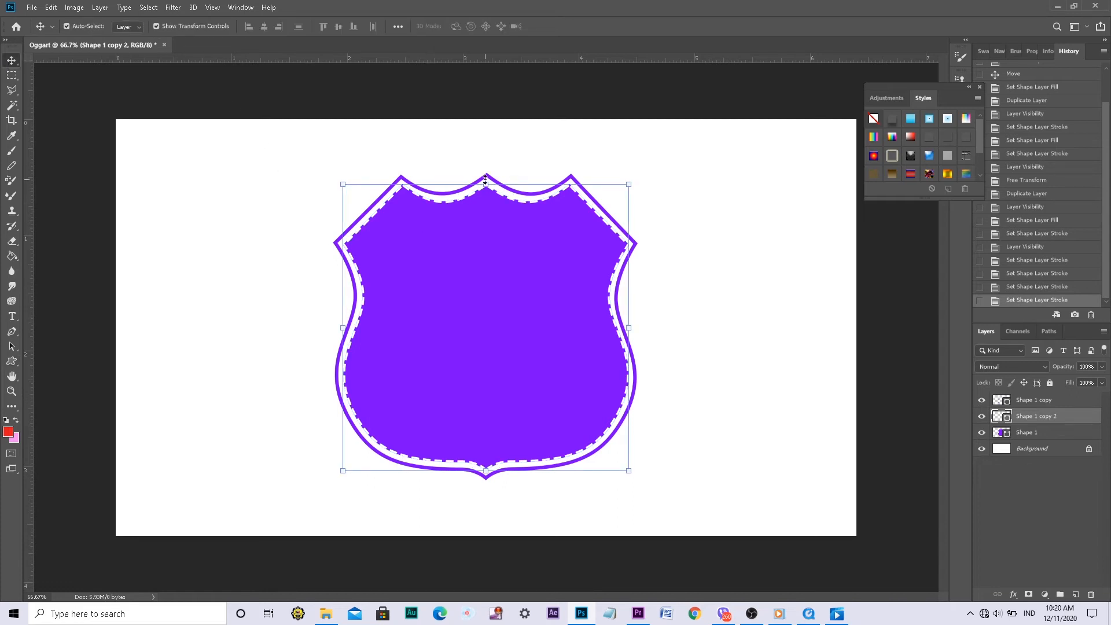
drag(485, 184, 485, 188)
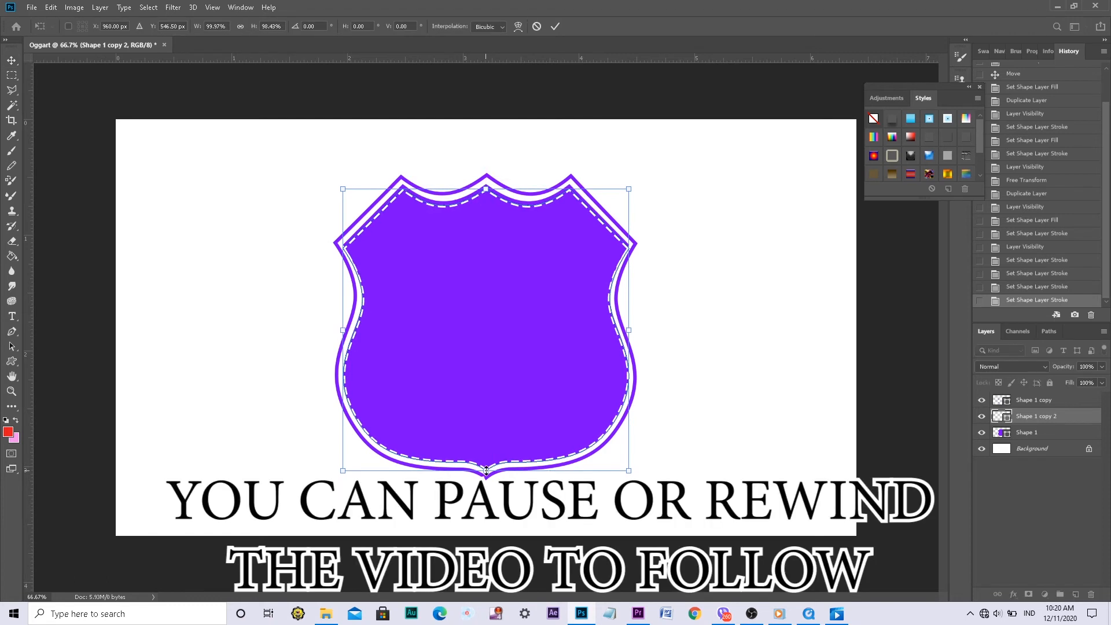
drag(486, 466, 487, 465)
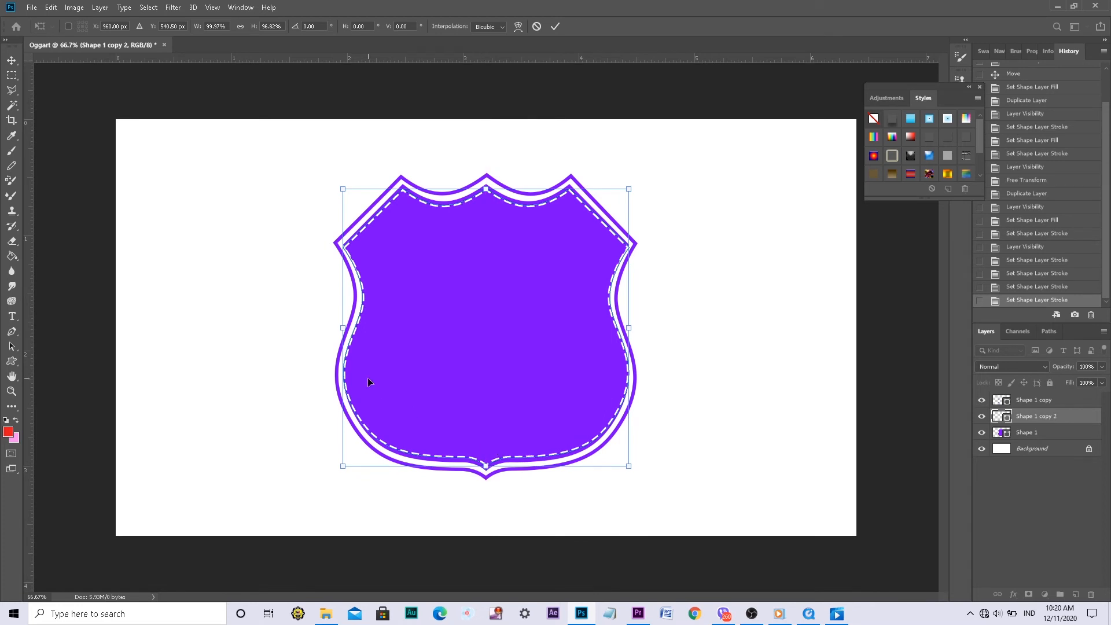
drag(341, 327, 346, 327)
drag(631, 328, 626, 328)
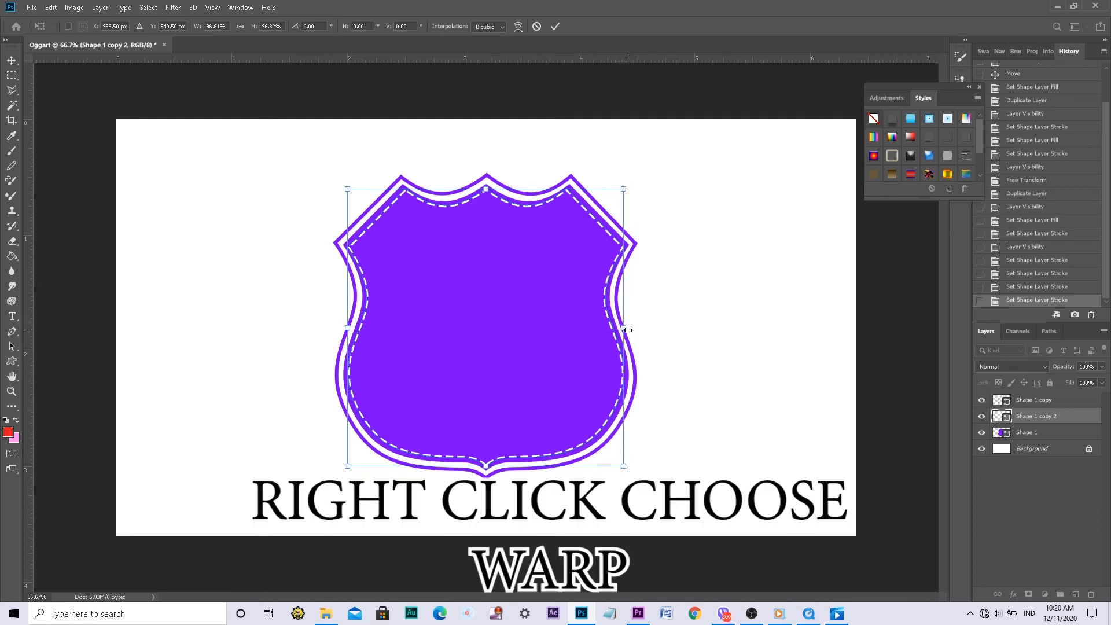
Warp the dashed outline's upper edge and upper sides slightly outward, apply the transformation, and nudge the outline down with transform controls hidden
right_click(625, 189)
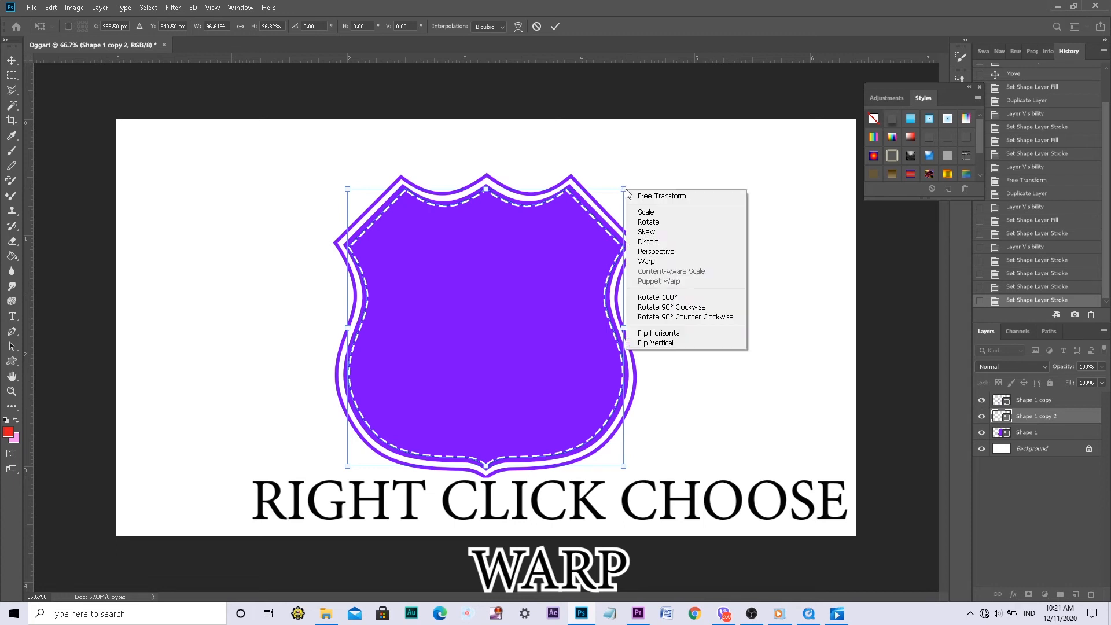
click(652, 263)
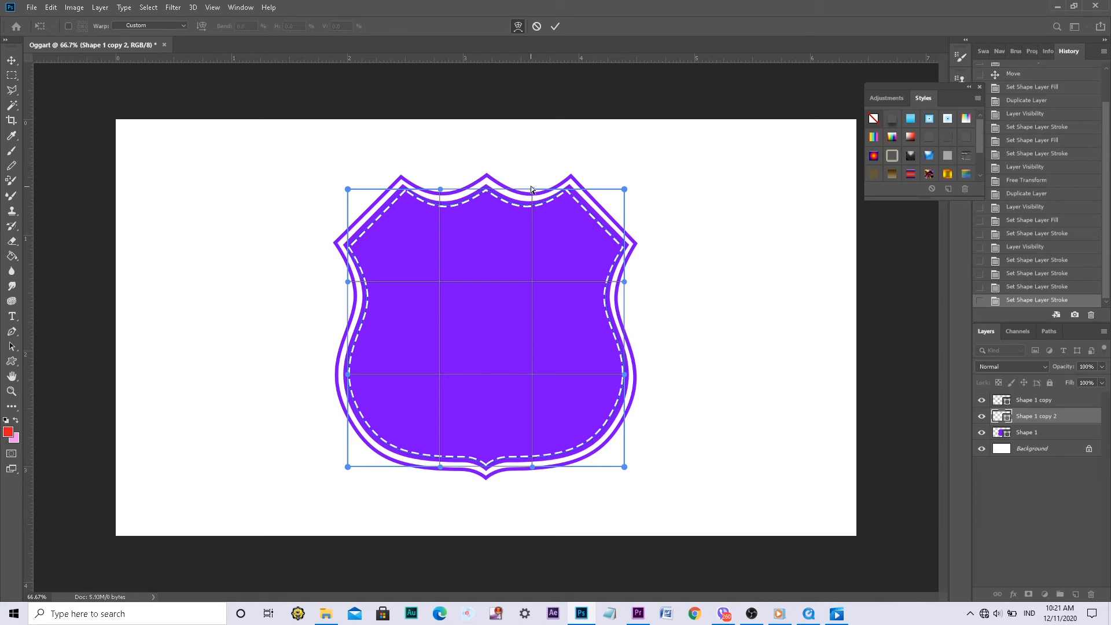
drag(532, 188, 540, 189)
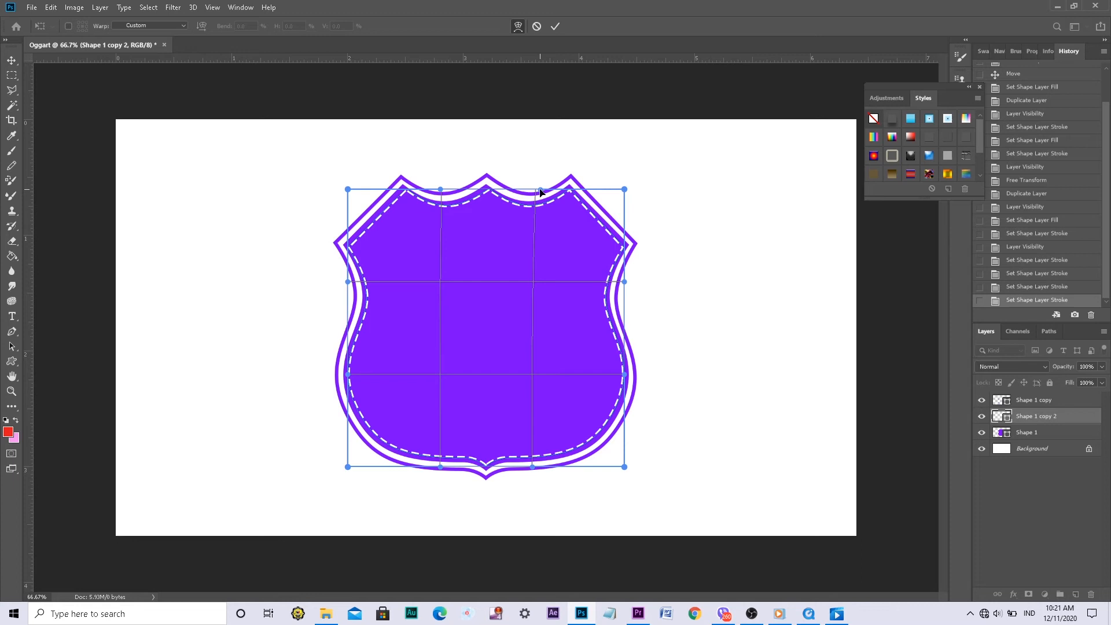
drag(440, 190, 433, 190)
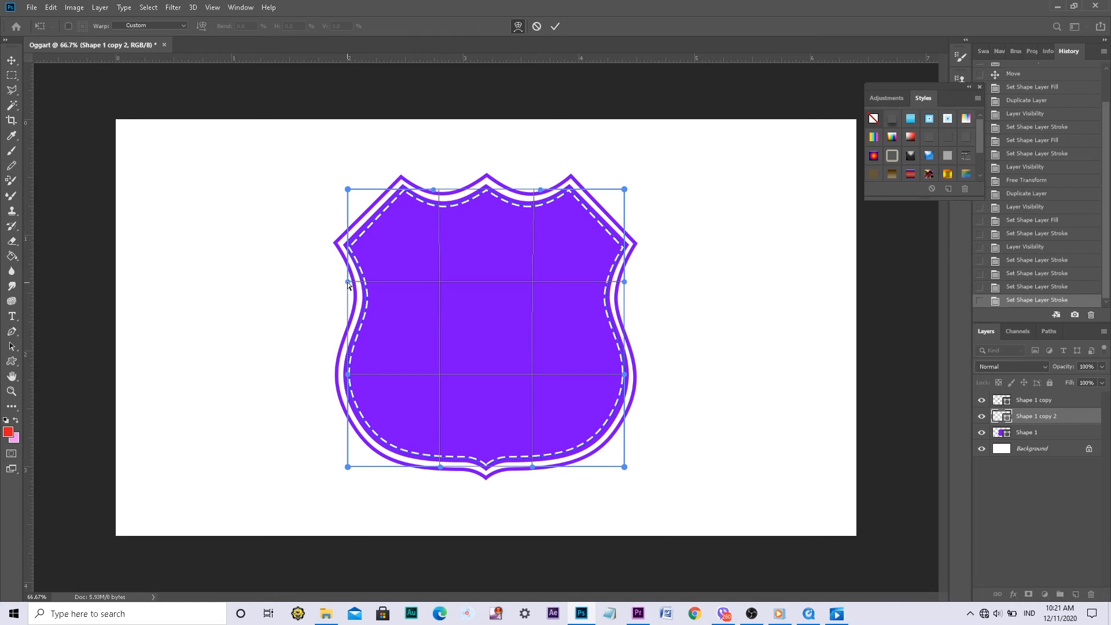
drag(346, 282, 344, 278)
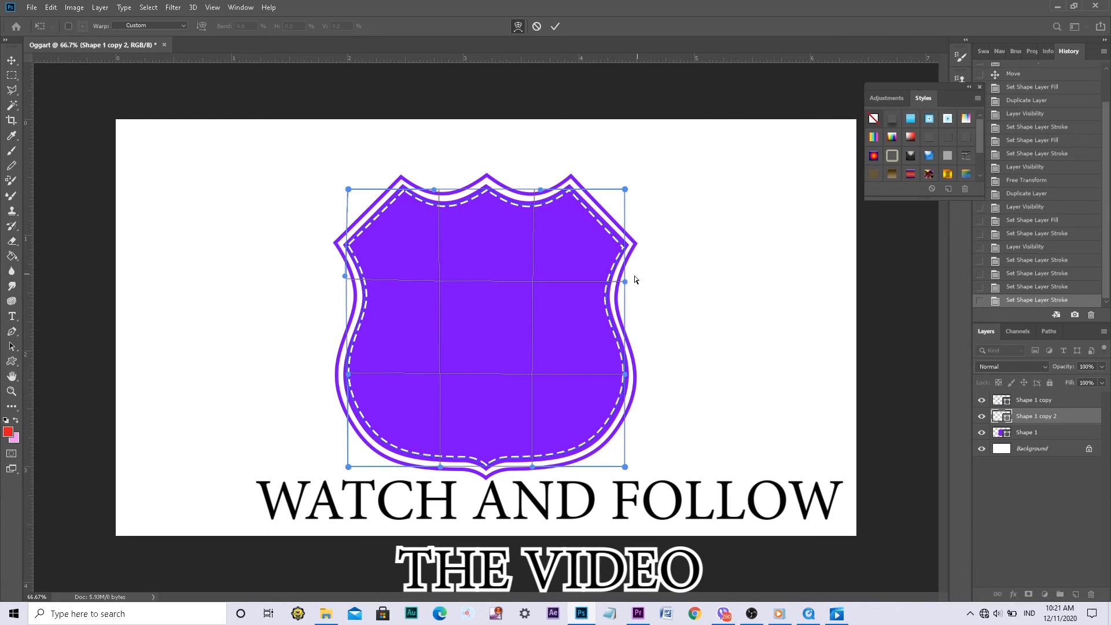
drag(625, 281, 626, 278)
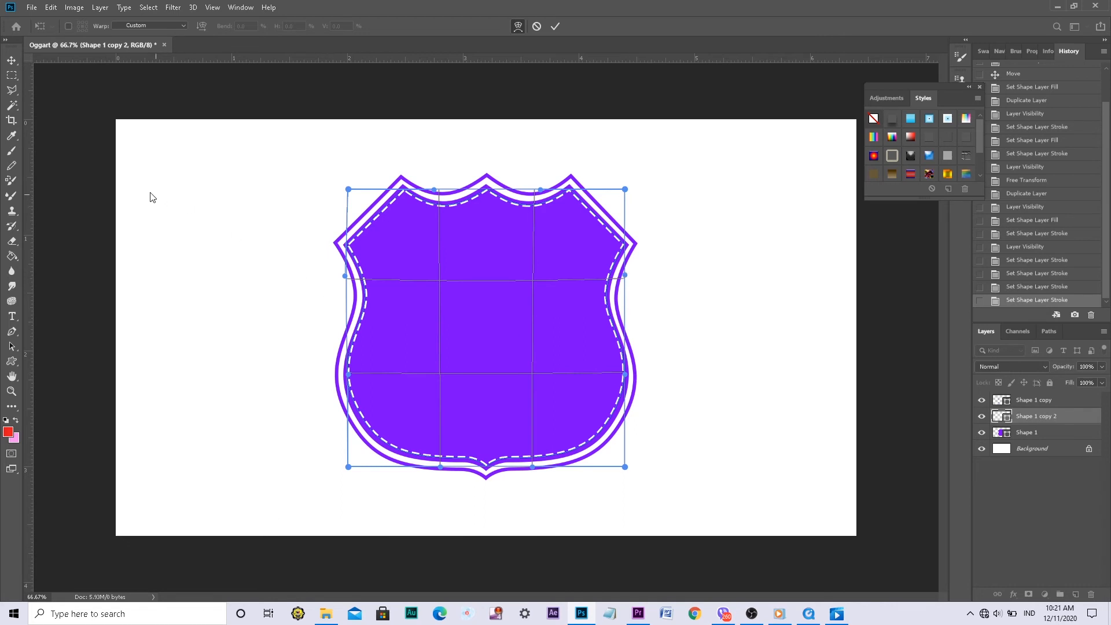
click(11, 61)
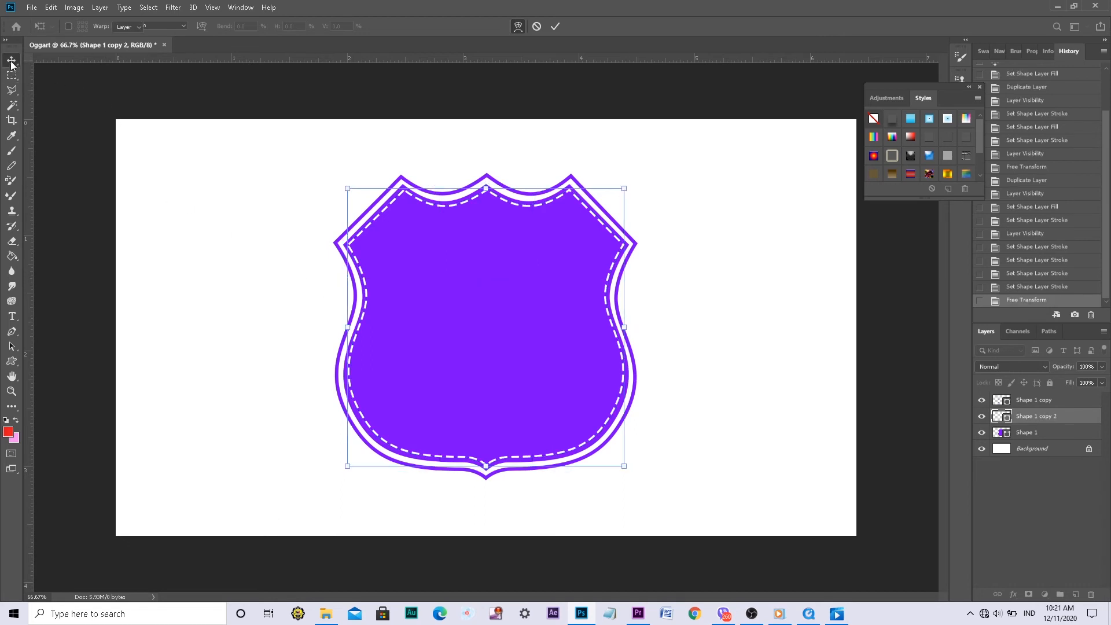
click(157, 26)
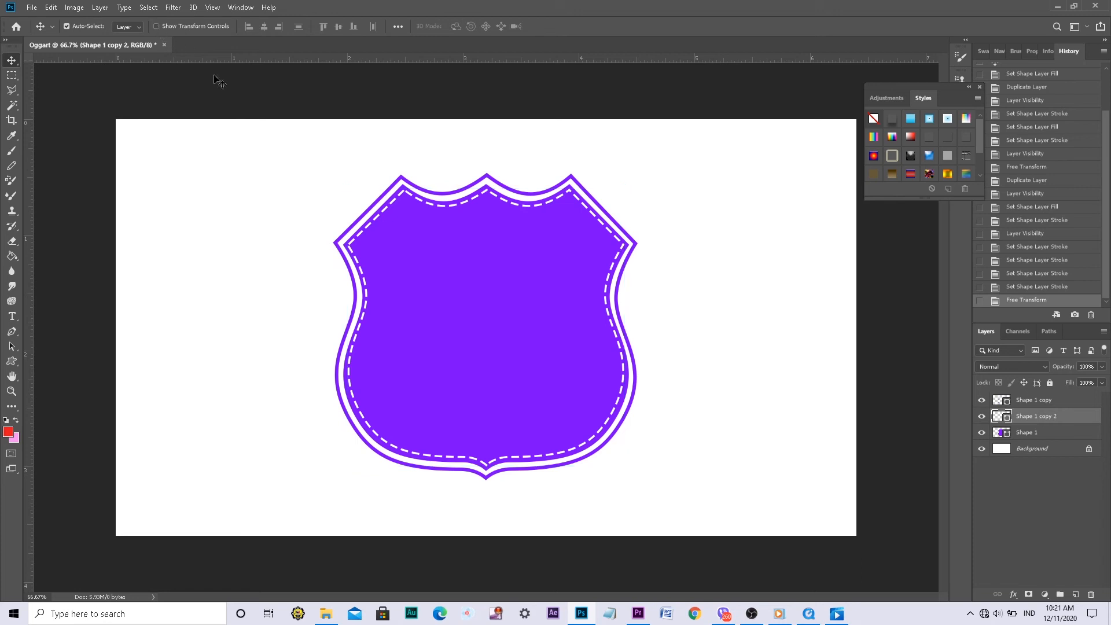
key(Down)
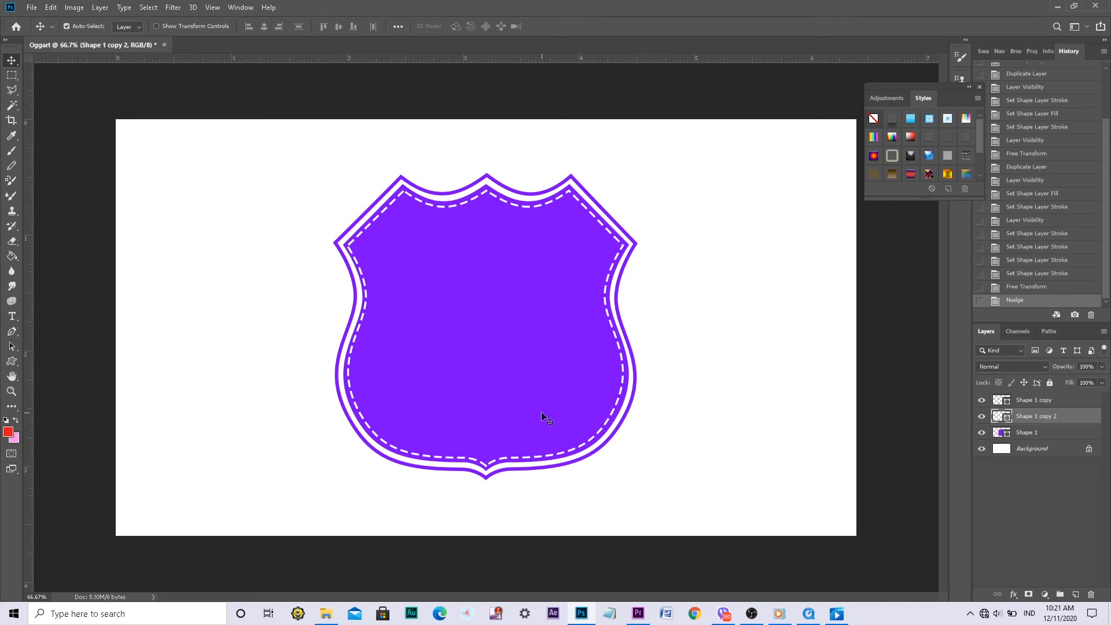
Add the text OGG in a paragraph text box across the upper part of the shield, using yellow Broadway at 60 pt
click(14, 319)
drag(309, 184, 657, 306)
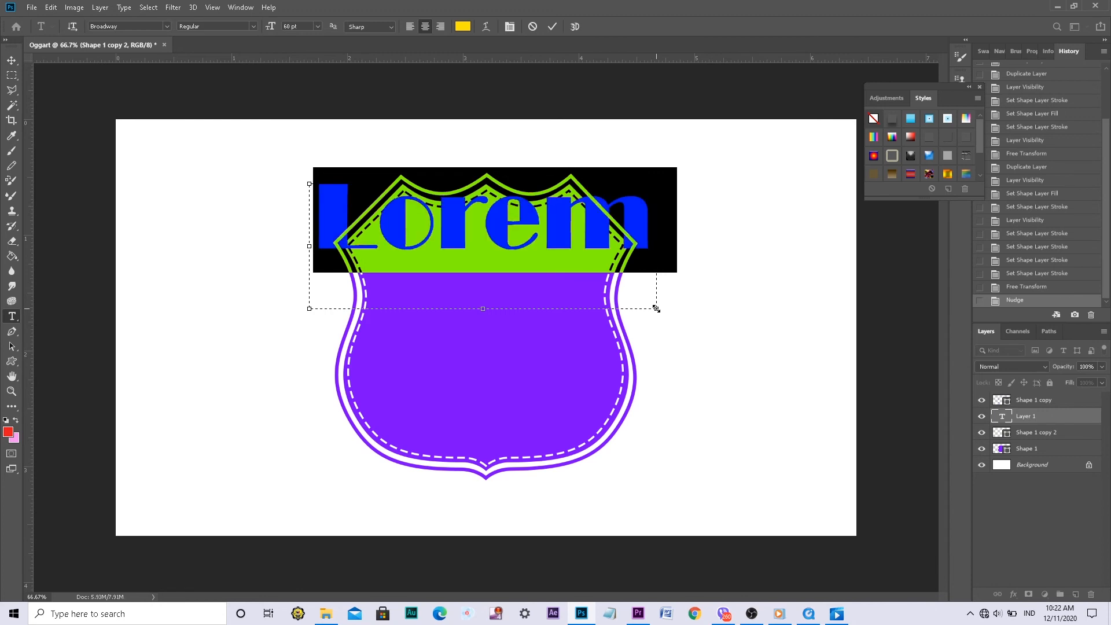
key(BackSpace)
text(o)
key(BackSpace)
text(O)
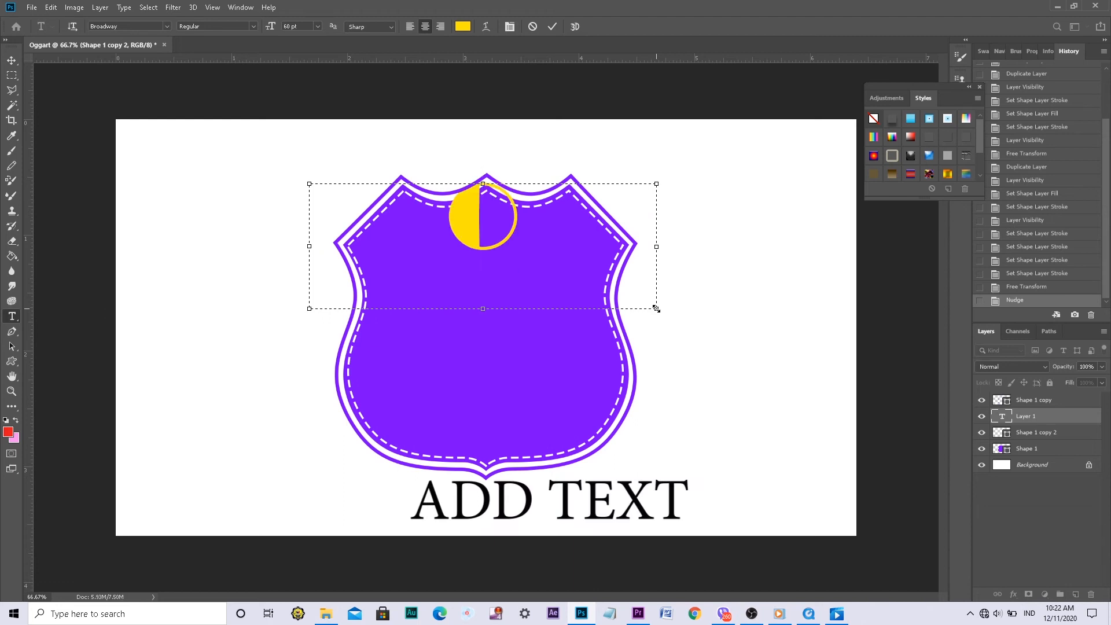
text(GG)
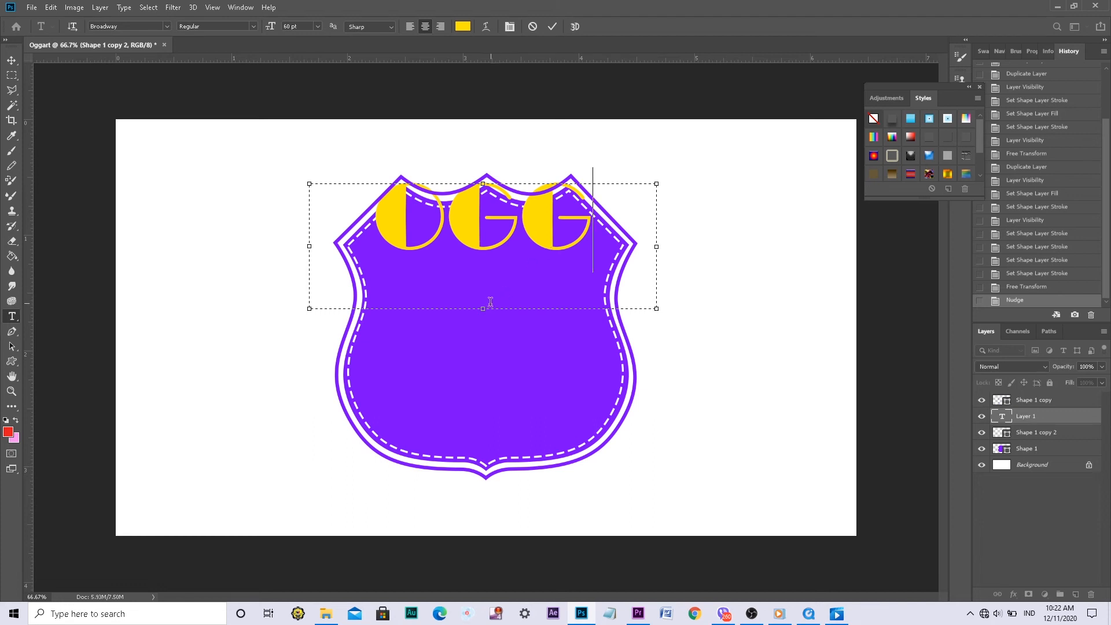
Shorten the OGG text box and move the text down so it sits centred below the dashed outline's upper edge
drag(482, 308, 483, 265)
click(19, 60)
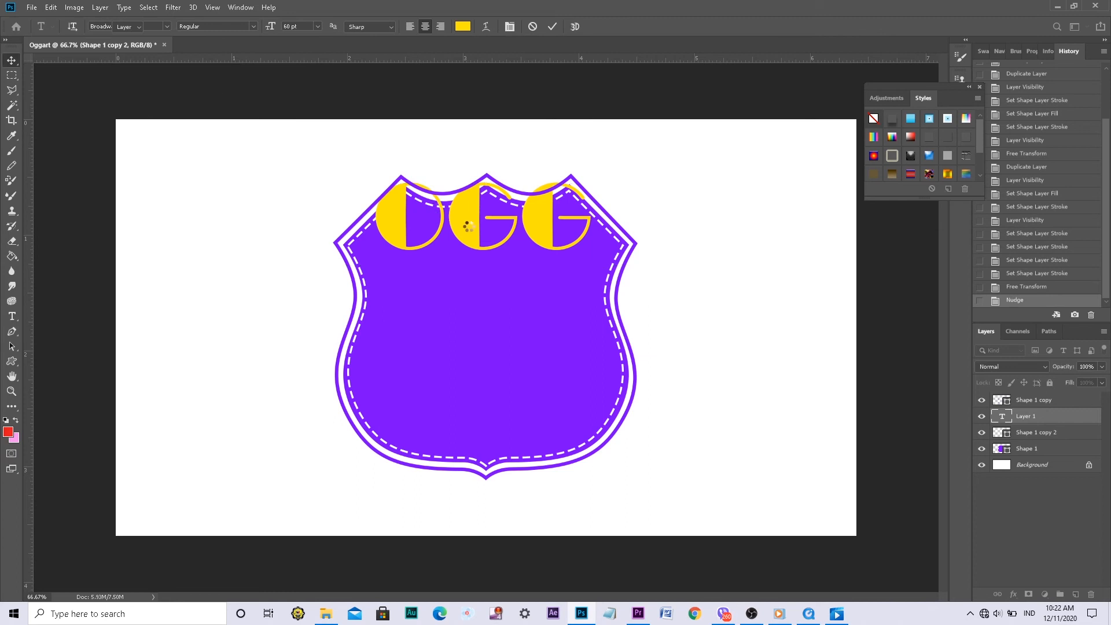
drag(469, 226, 470, 264)
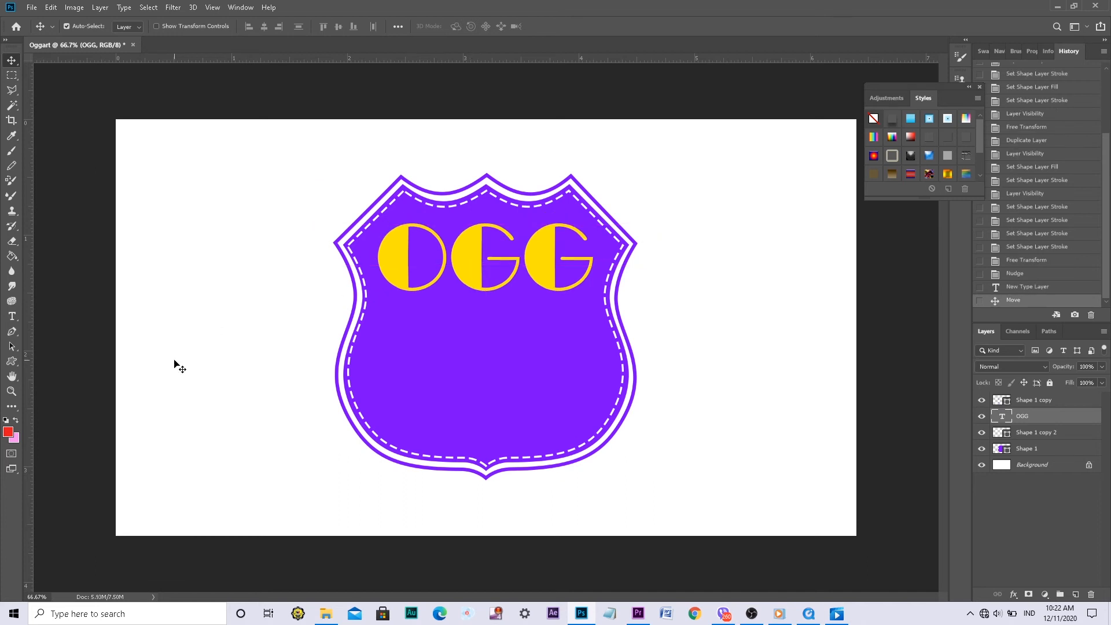
Add the text ART in a wide paragraph text box across the lower part of the shield
click(11, 317)
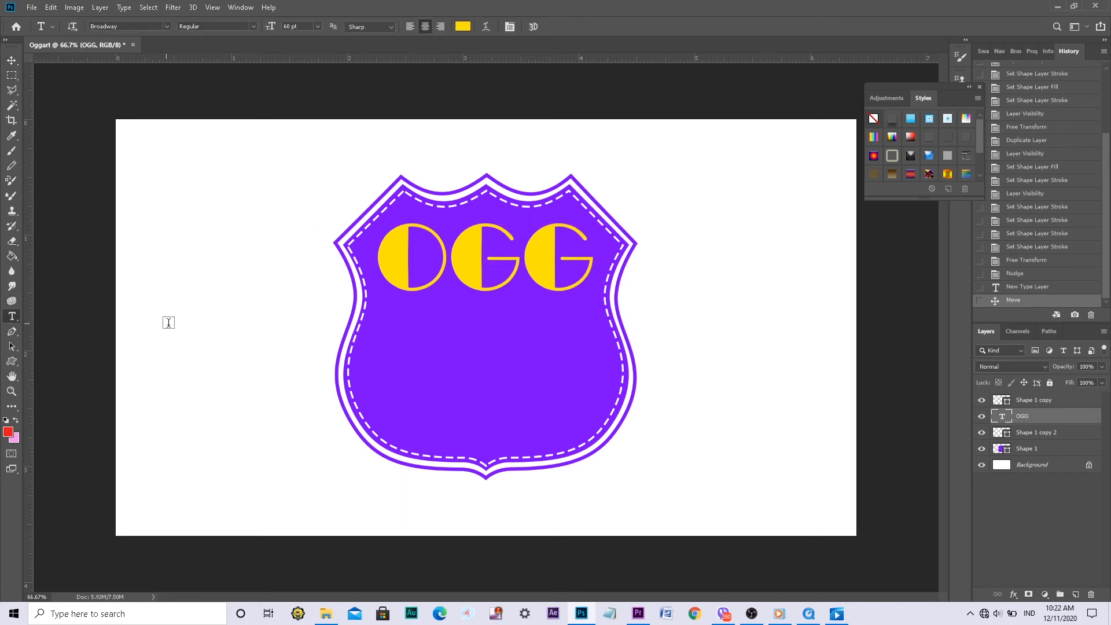
drag(189, 346, 821, 471)
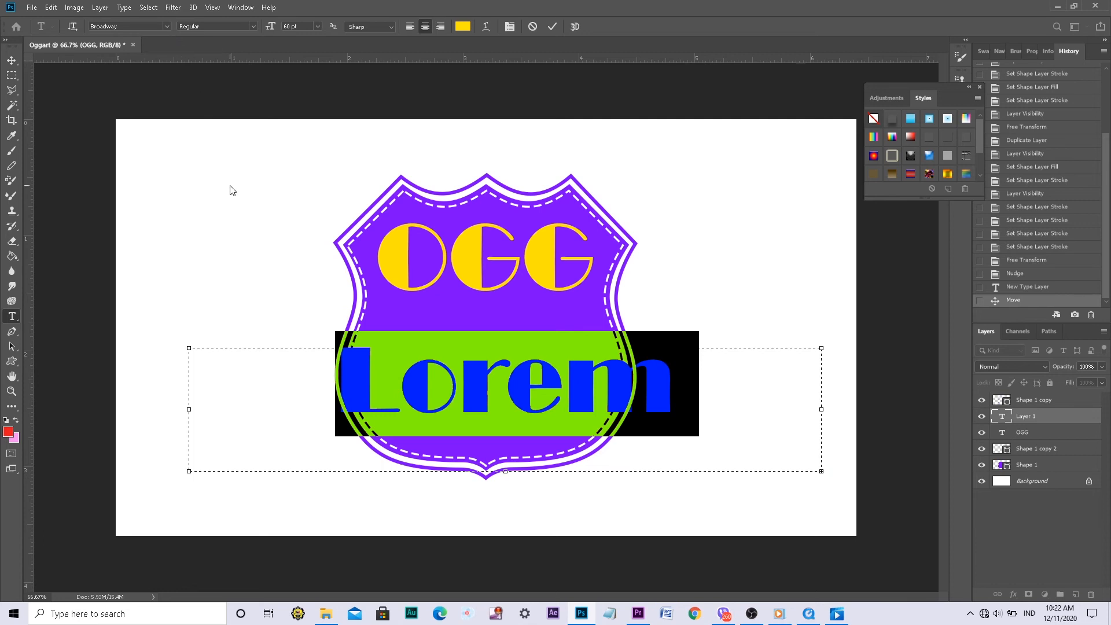
text(ART)
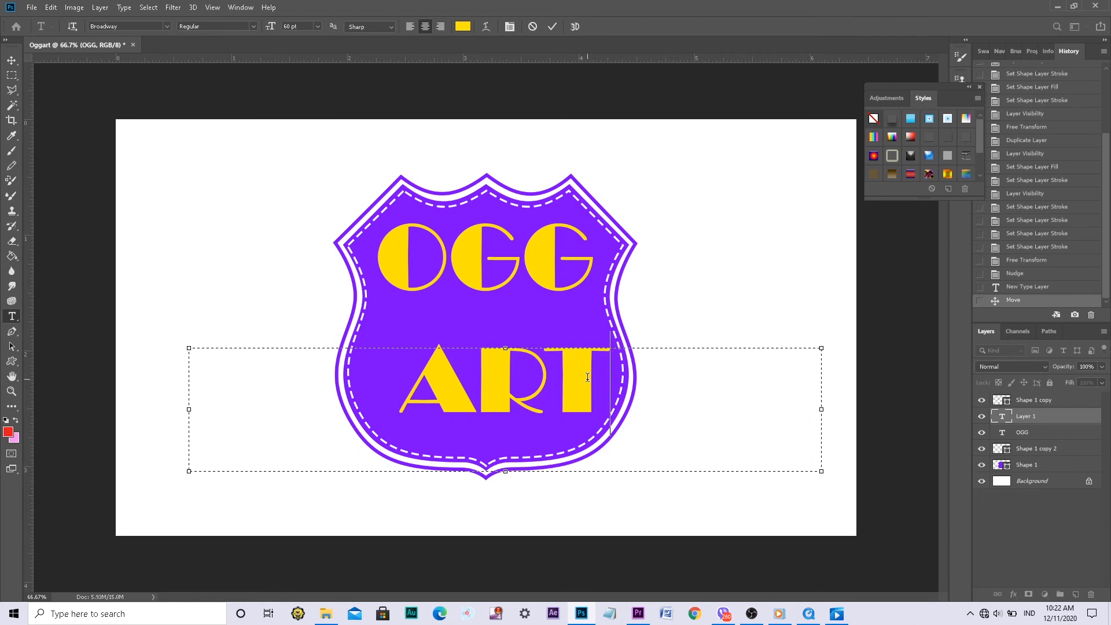
Set the ART text to the Another Danger - Demo font and colour it white (ffffff)
double_click(435, 376)
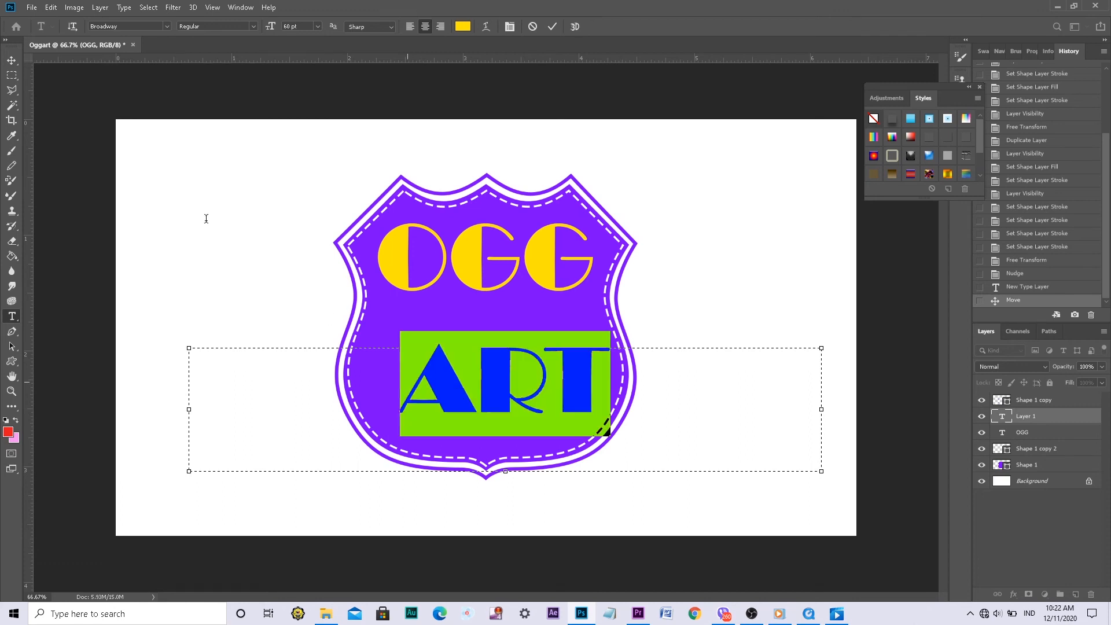
click(166, 26)
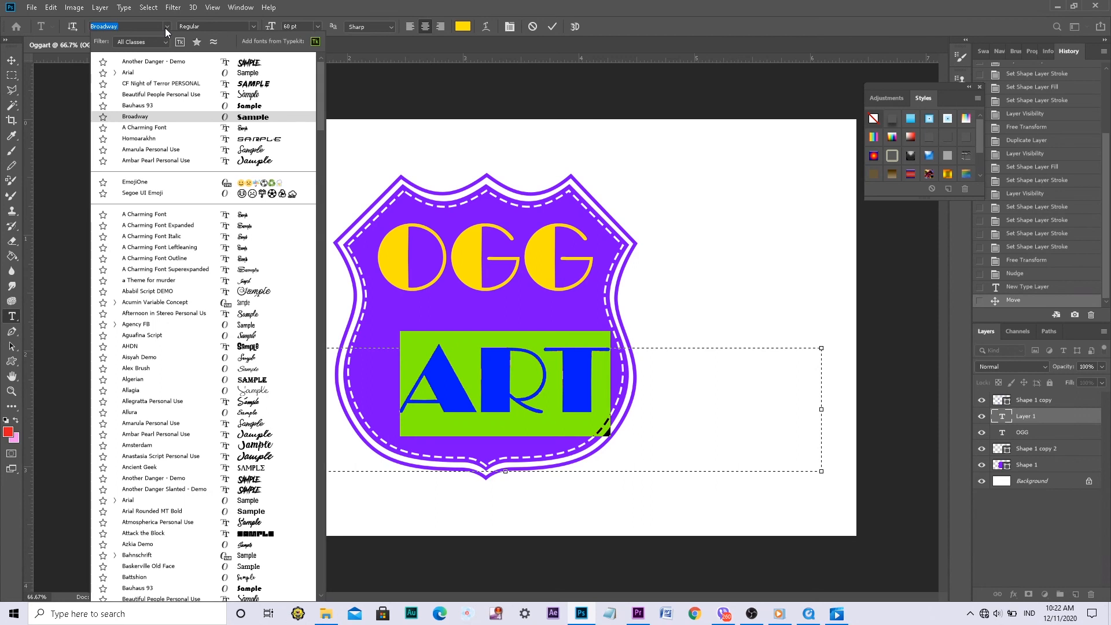
click(151, 61)
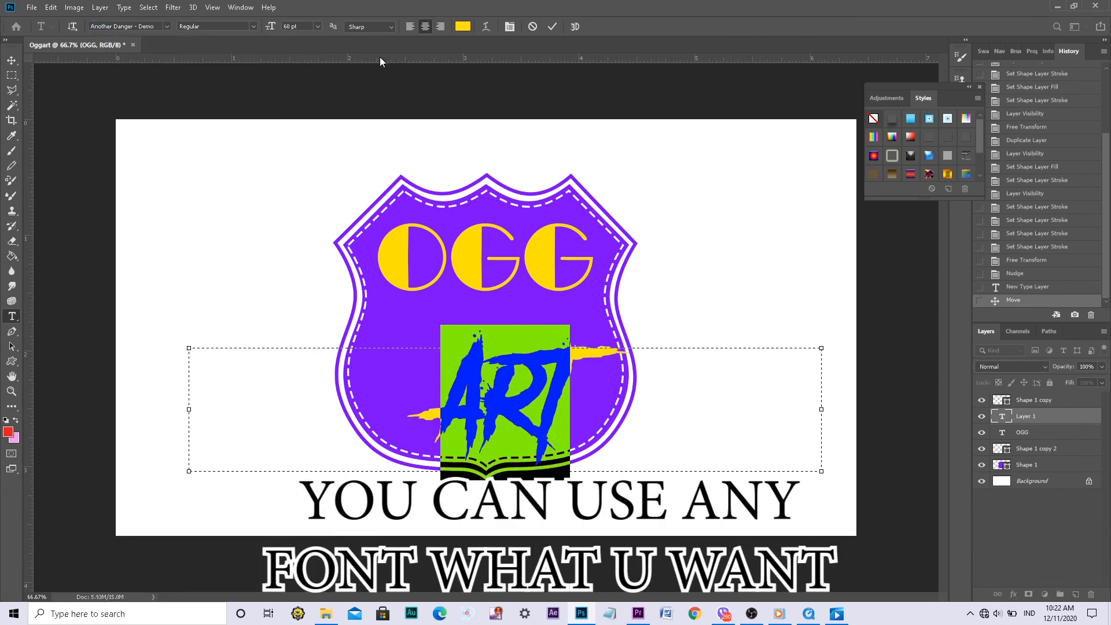
click(462, 26)
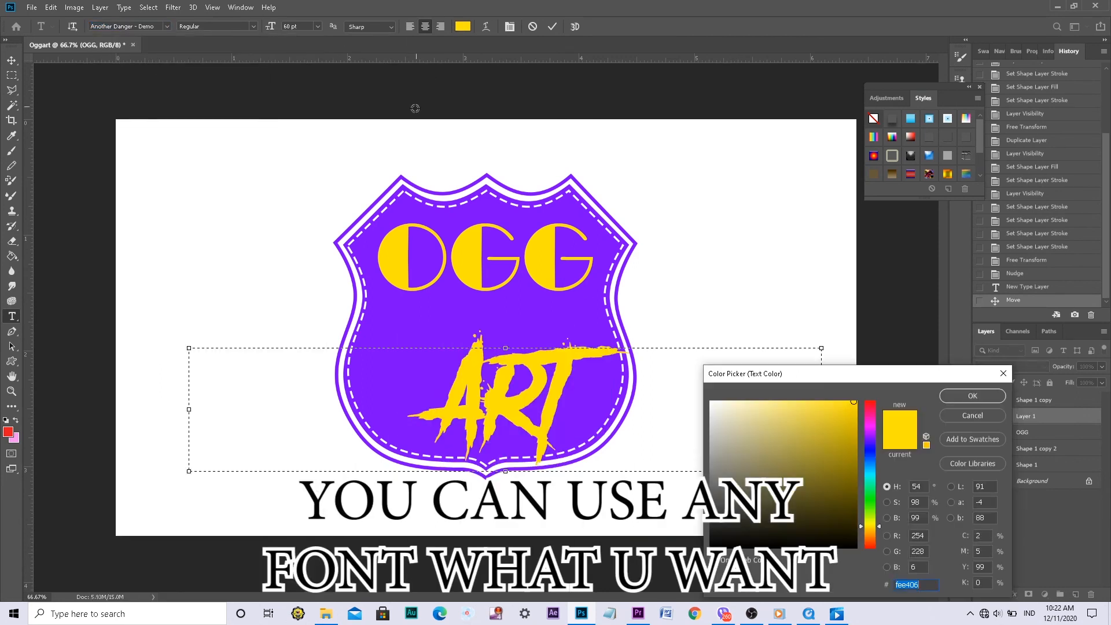
click(393, 140)
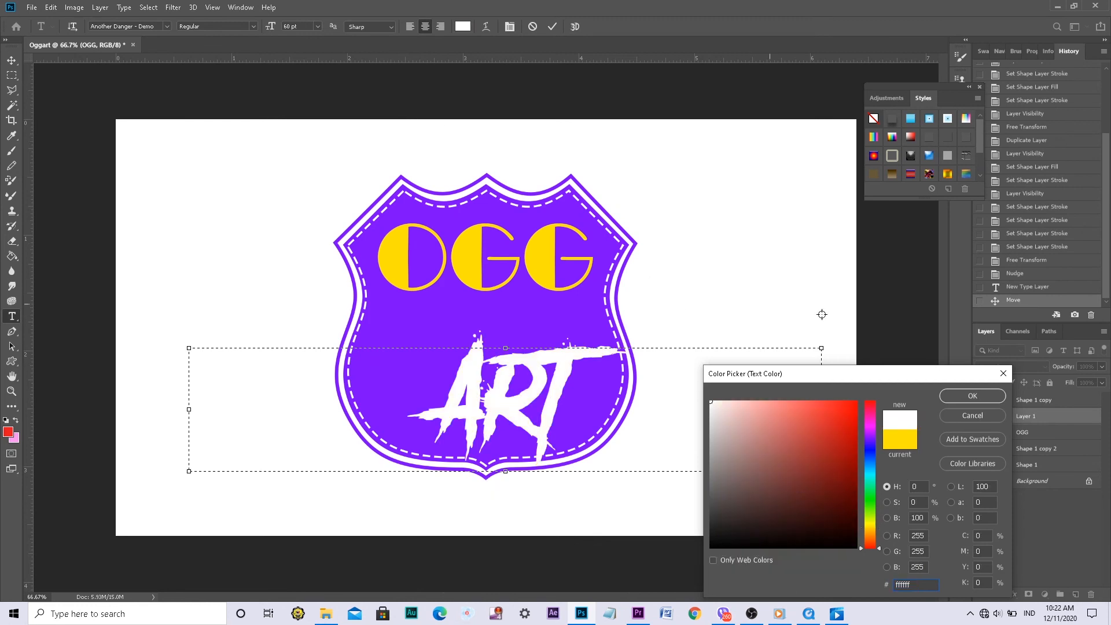
click(963, 399)
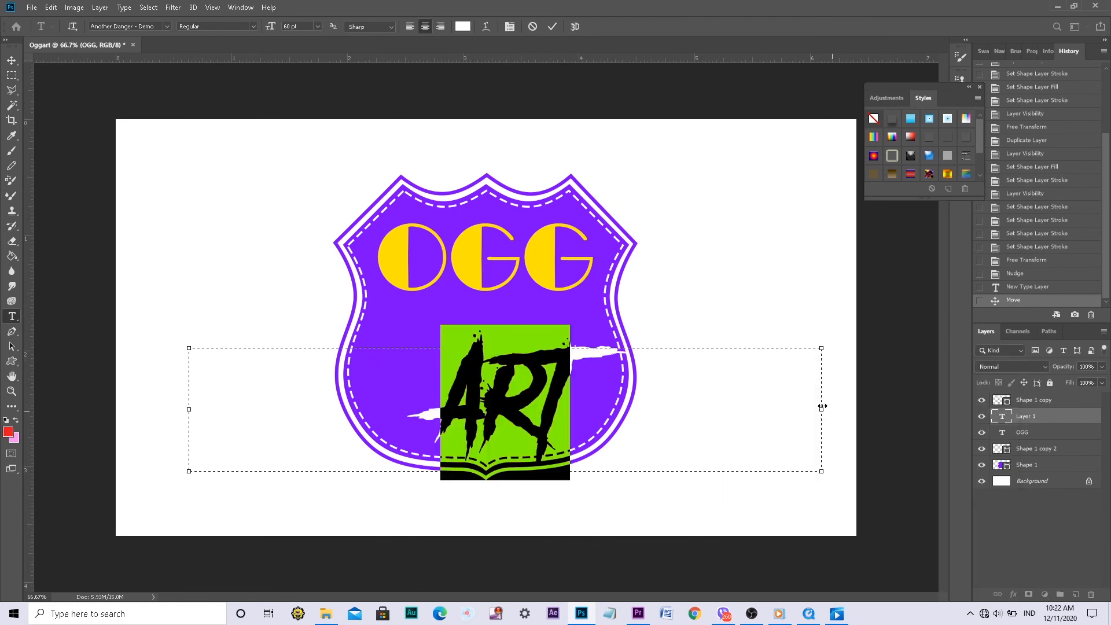
Narrow the ART text box to about a third of its width and move the text into the shield, just below OGG
drag(820, 405, 453, 393)
drag(452, 393, 402, 397)
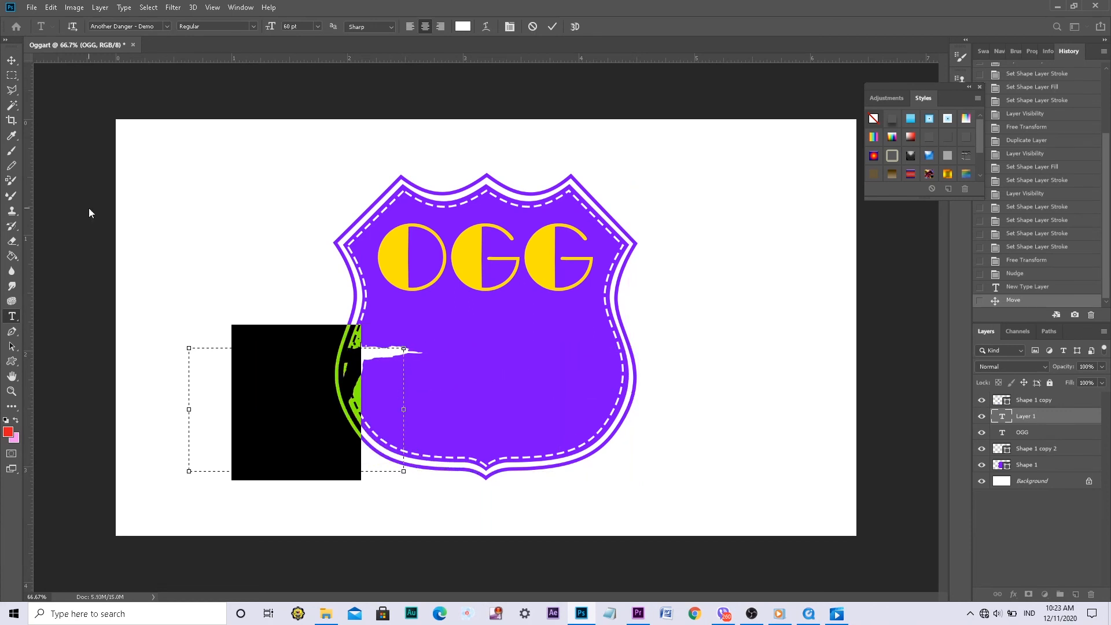
click(12, 59)
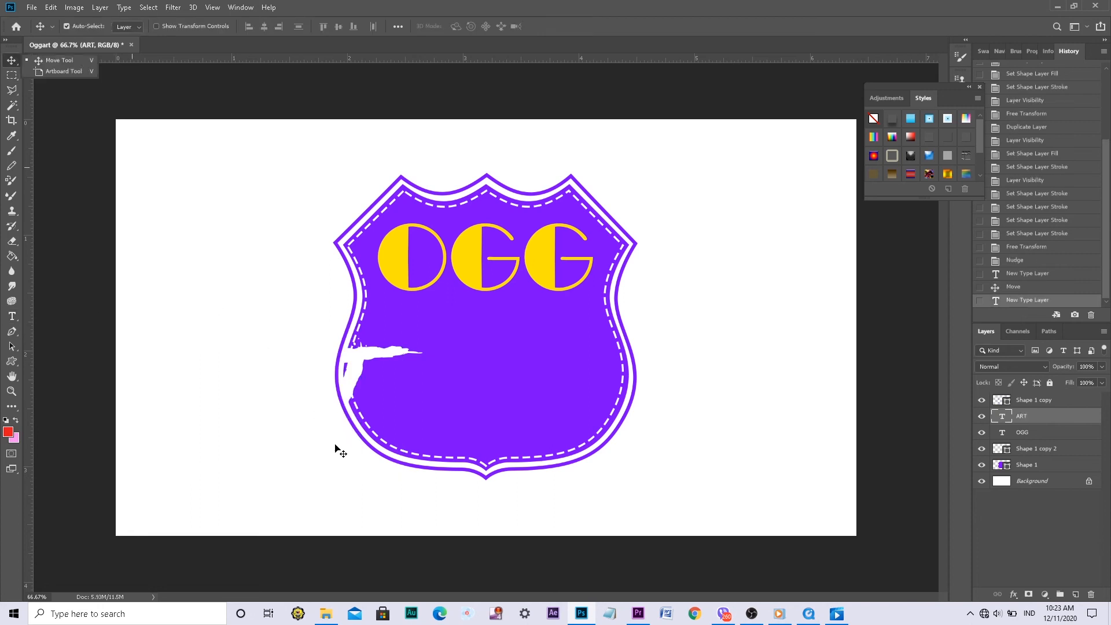
drag(408, 374, 479, 341)
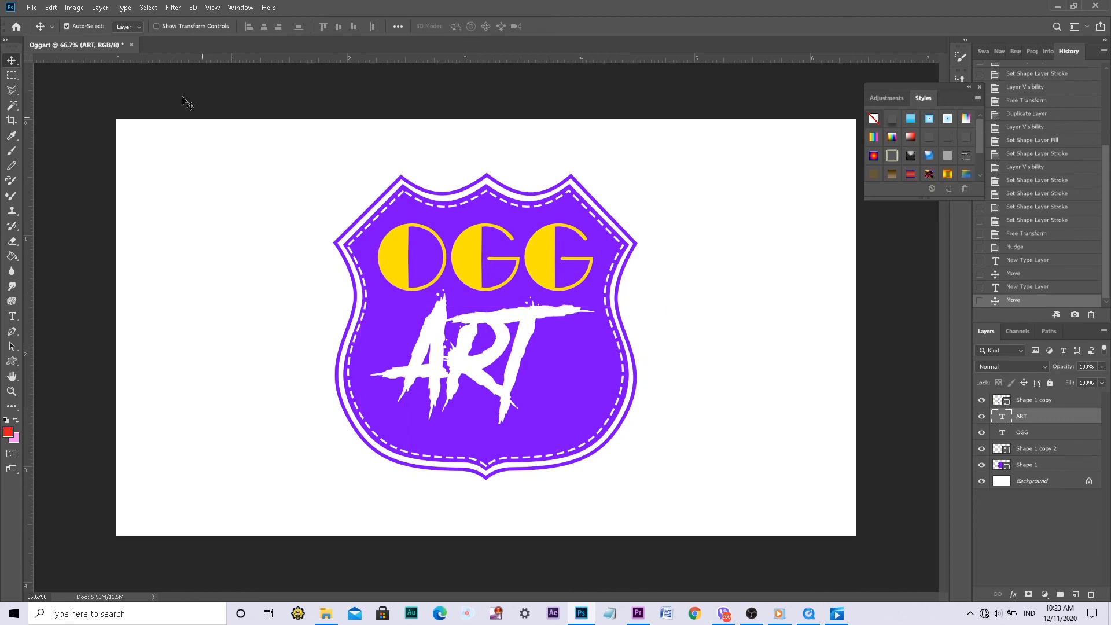
Scale the ART text up to about 134% and position it across the lower part of the shield, clear of OGG
click(155, 26)
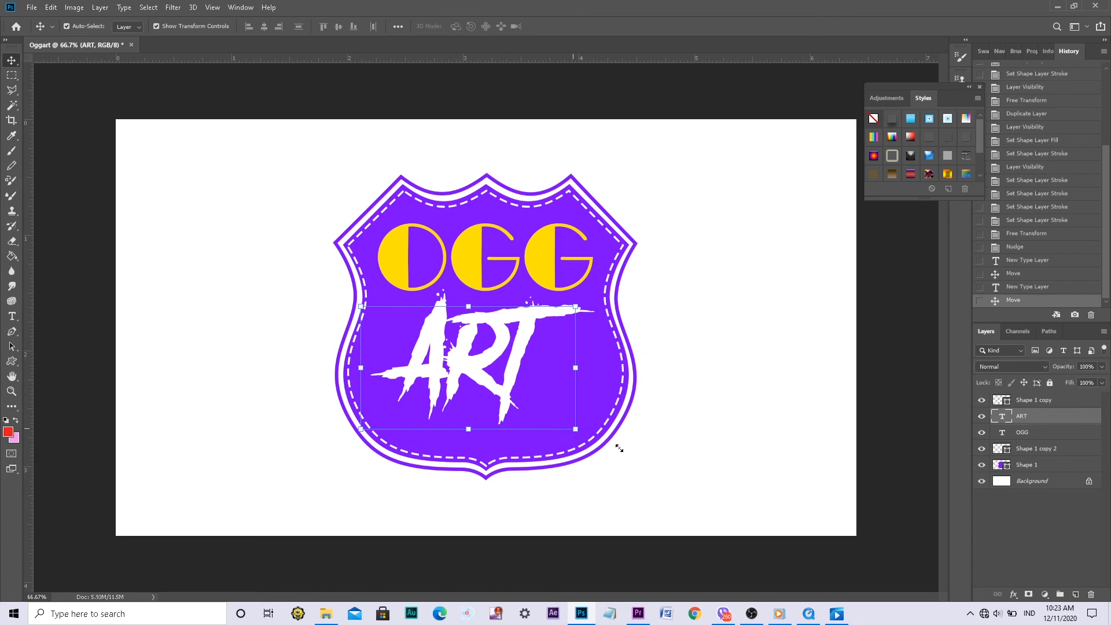
drag(634, 455, 637, 459)
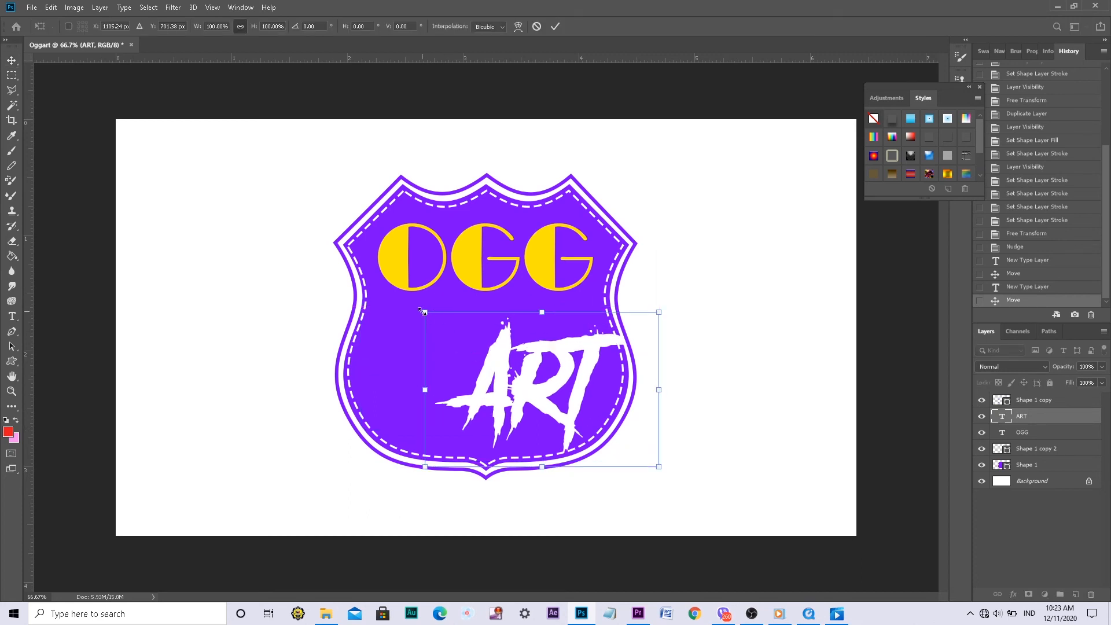
drag(423, 312, 371, 276)
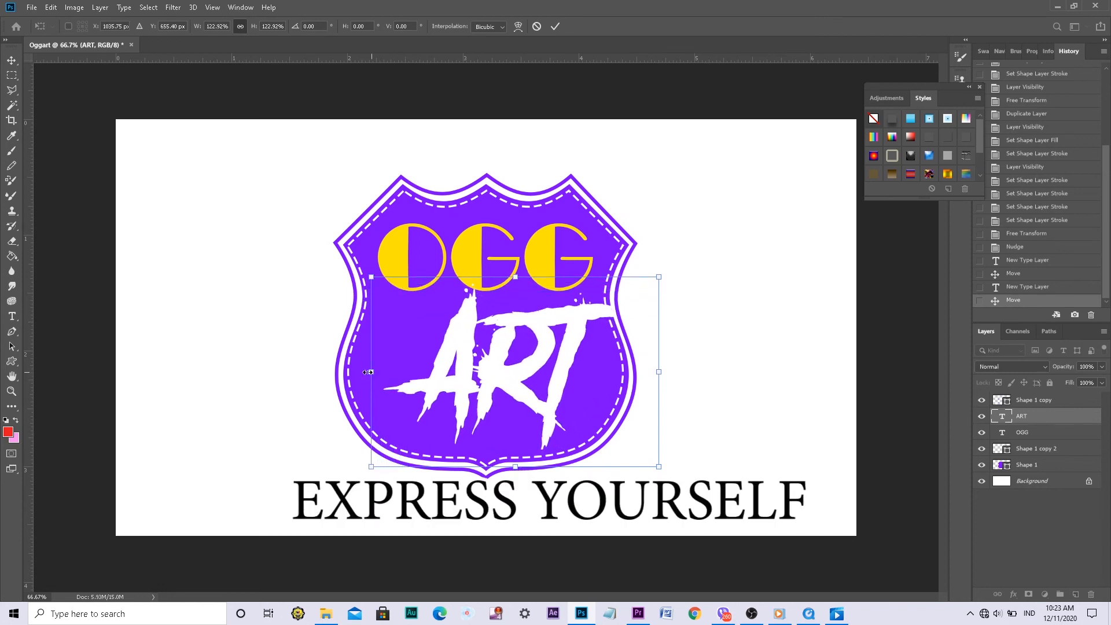
drag(368, 372, 346, 375)
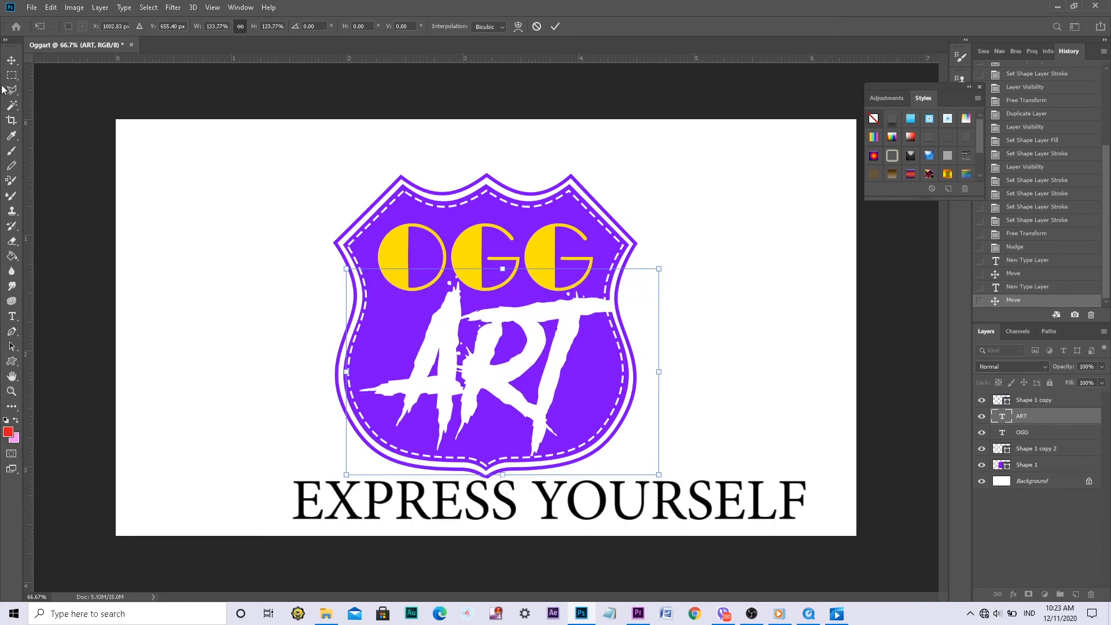
click(10, 61)
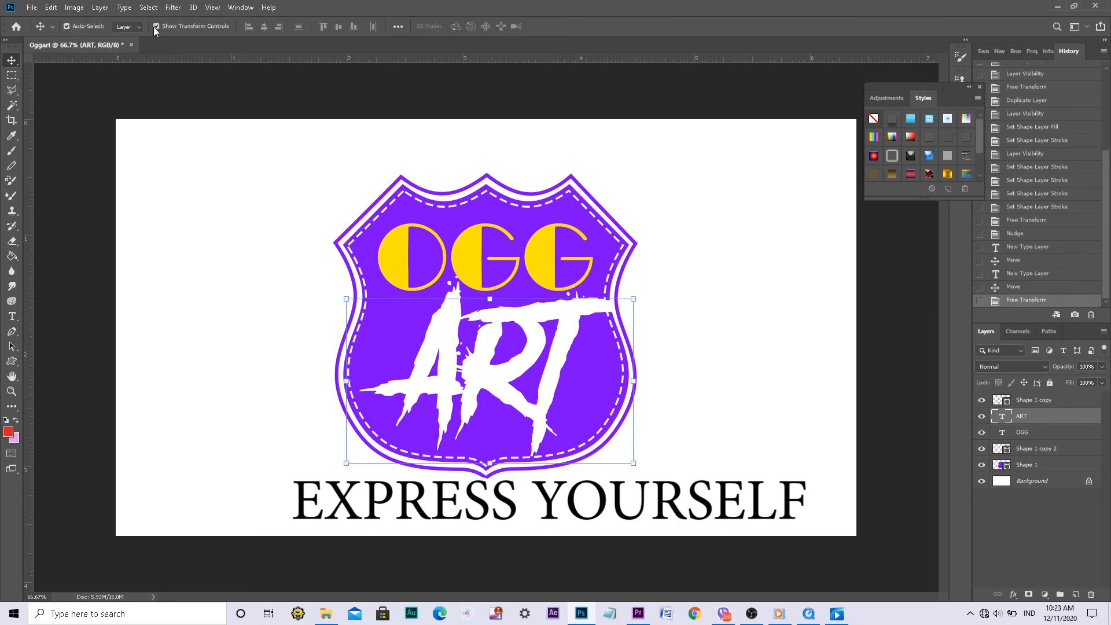
drag(488, 368, 468, 382)
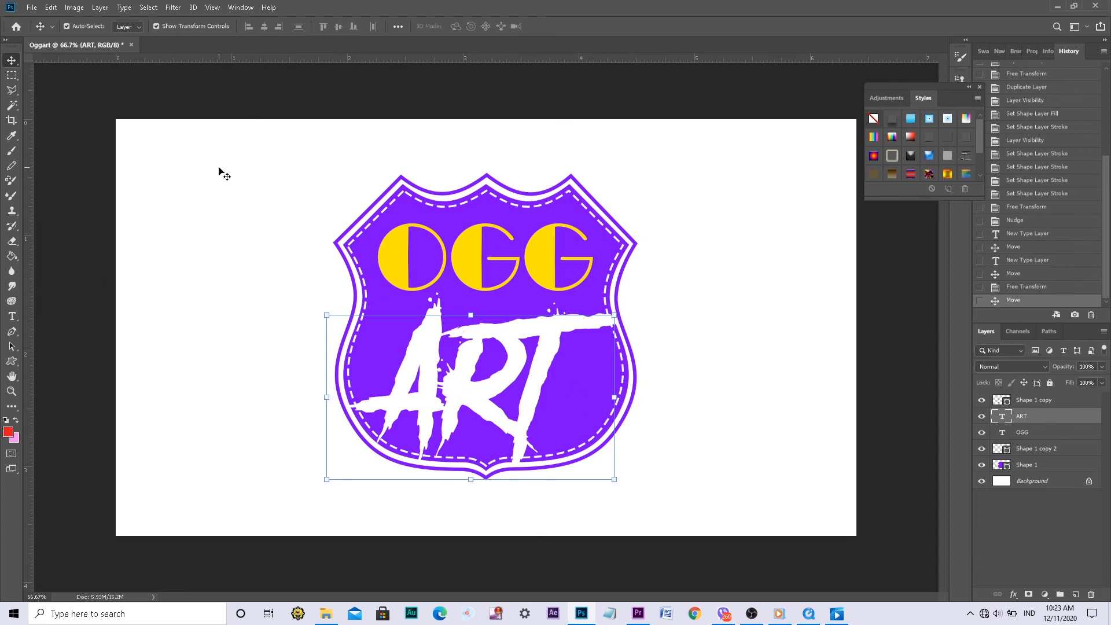
click(157, 26)
Add a drop shadow with a distance of 8 px to the OGG text and centre the text horizontally on the shield
click(470, 258)
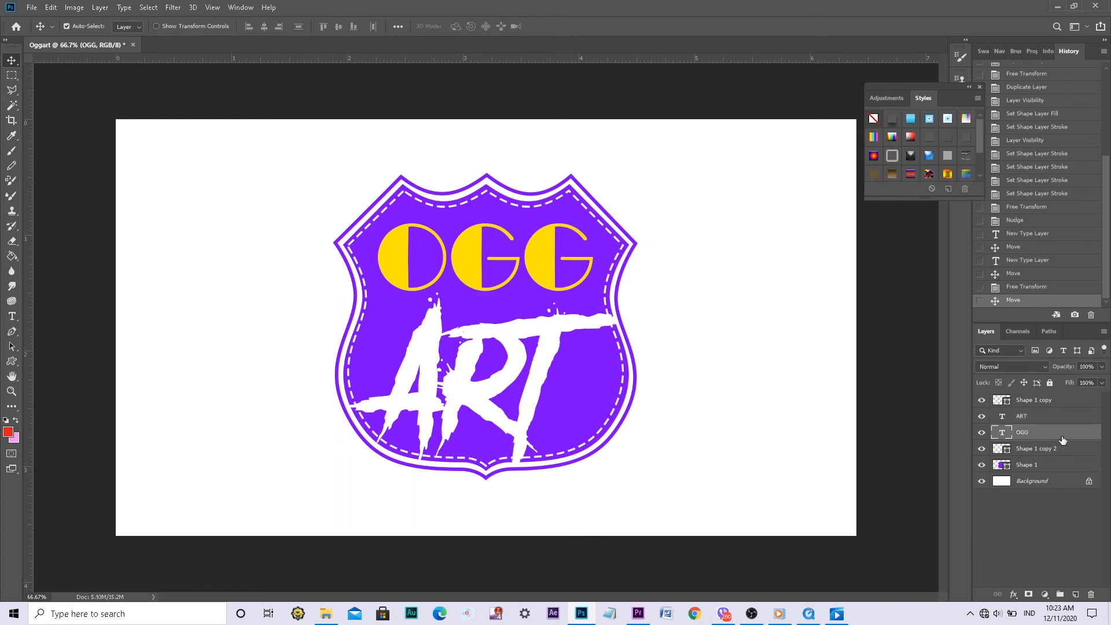
click(1013, 595)
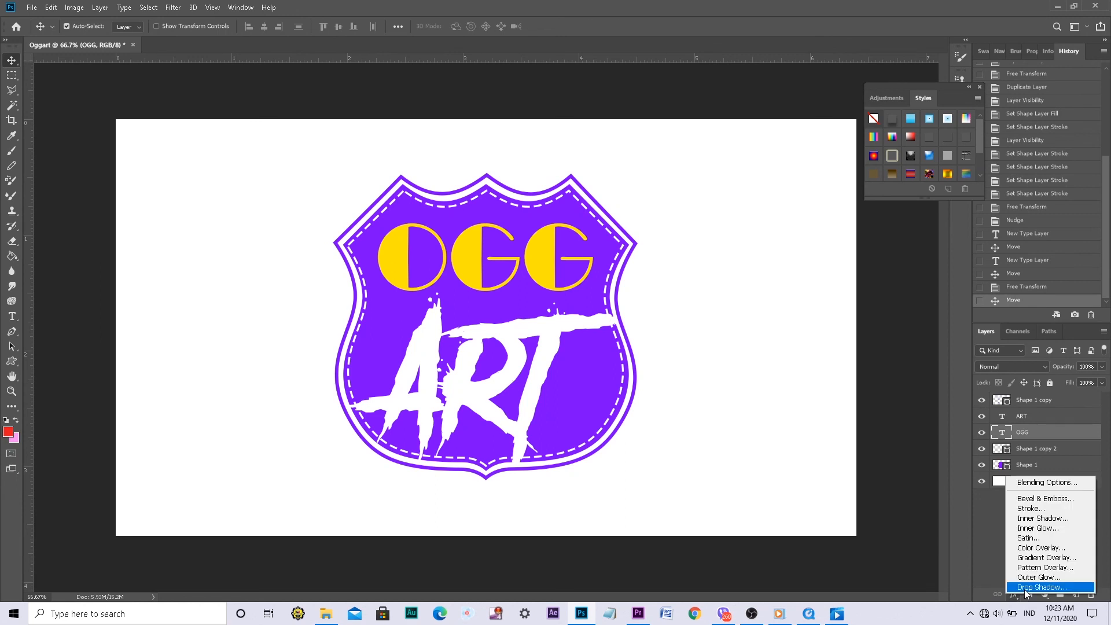
click(1025, 589)
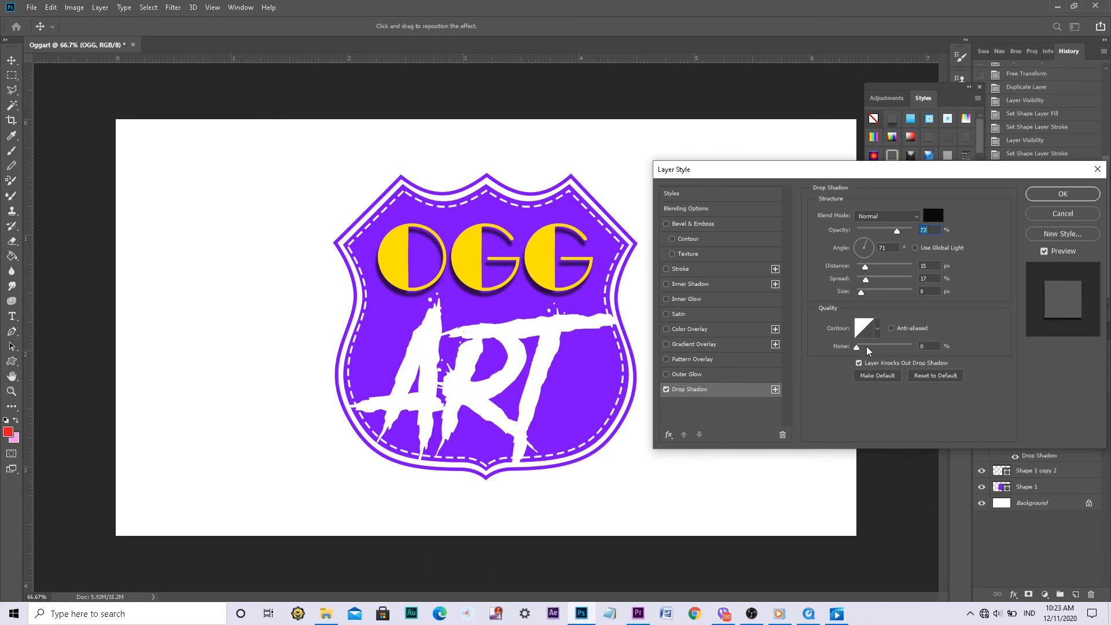
drag(867, 269, 863, 275)
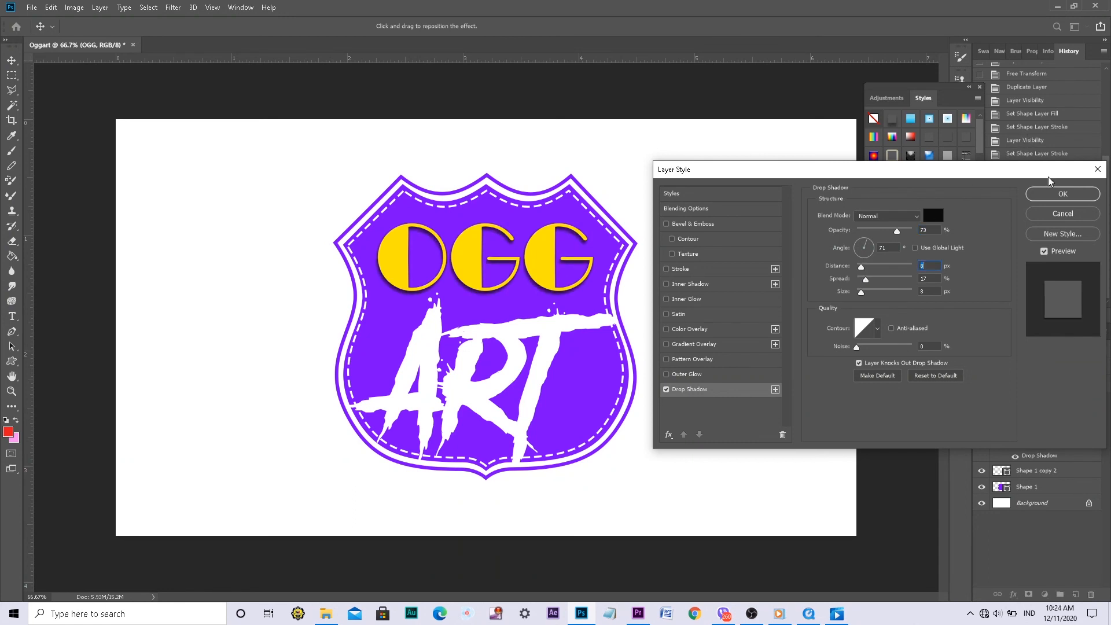
click(1056, 197)
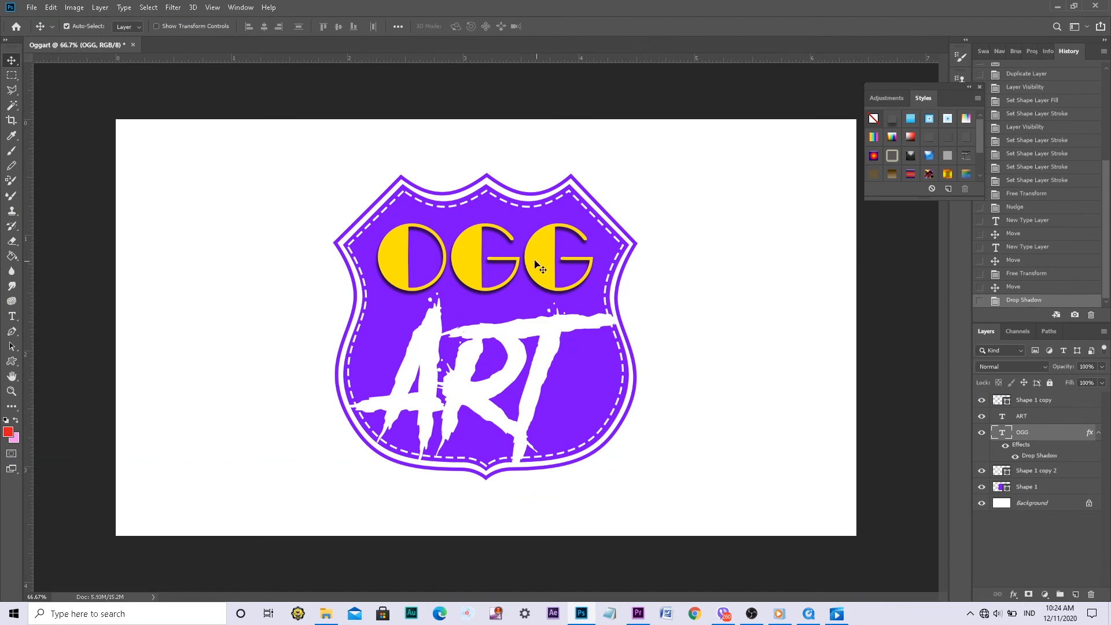
drag(480, 262, 484, 262)
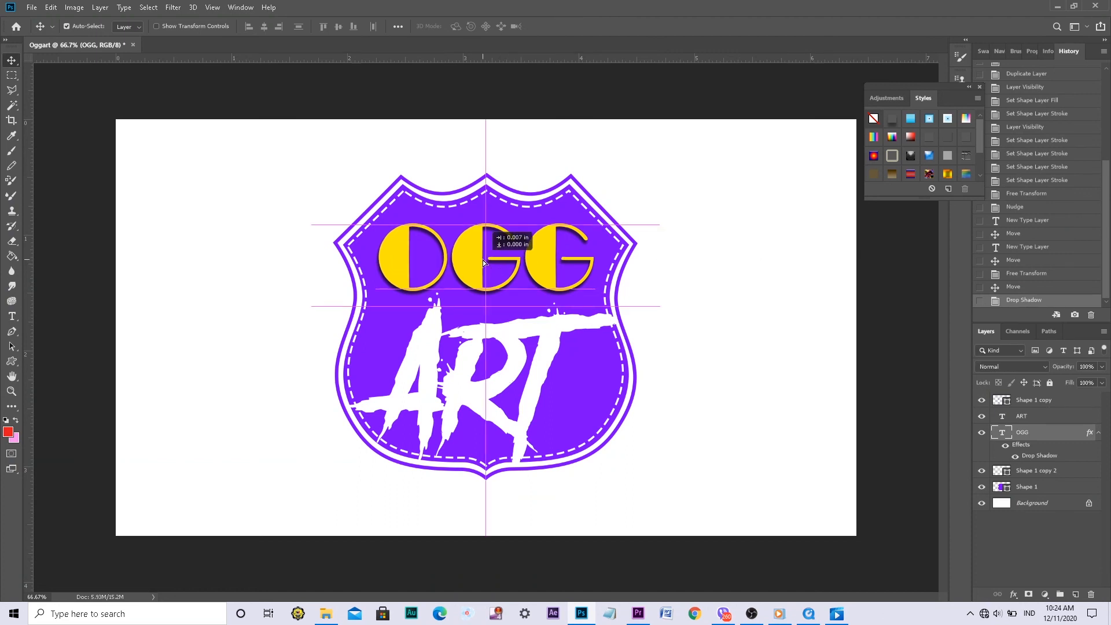
drag(483, 259, 483, 261)
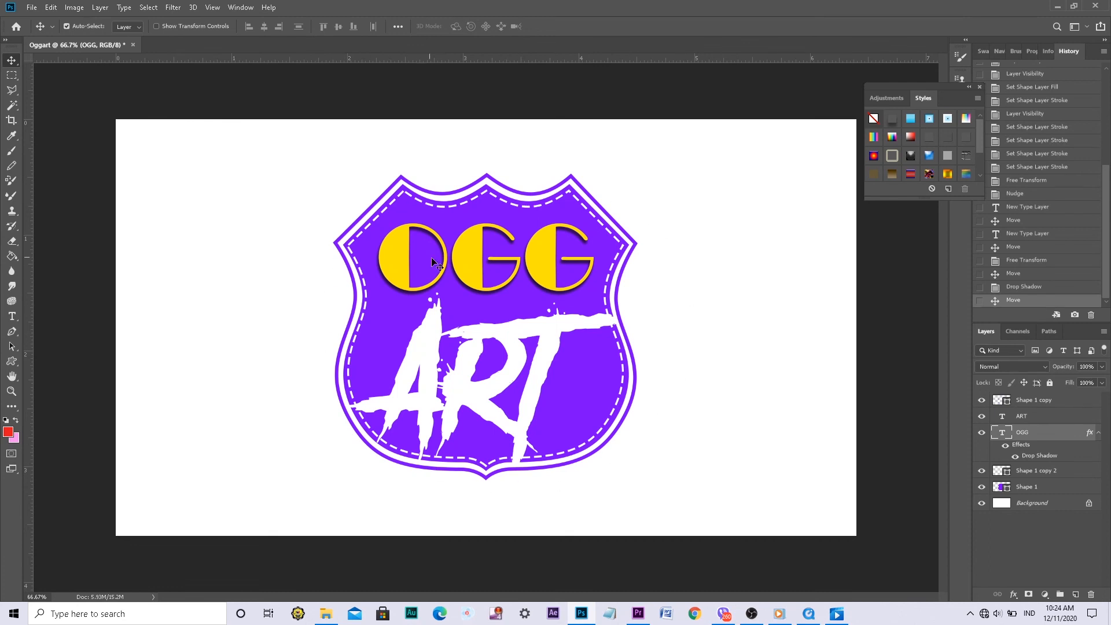
Save the logo as a JPEG named Oggart in the video uploaded folder, replacing the existing file, at Maximum quality 12
click(31, 9)
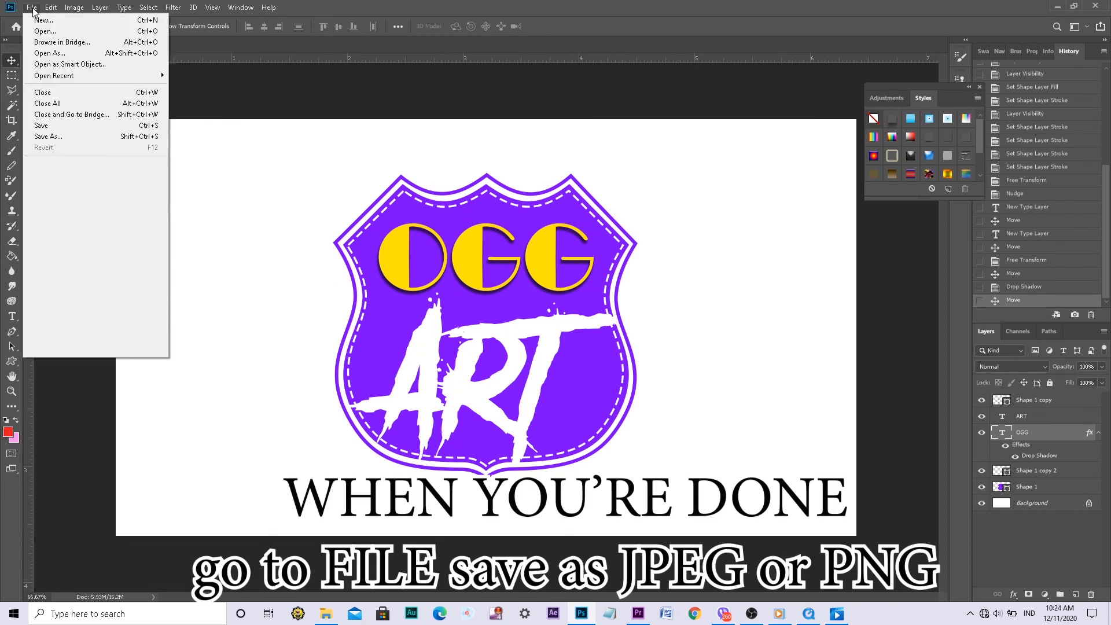
click(40, 137)
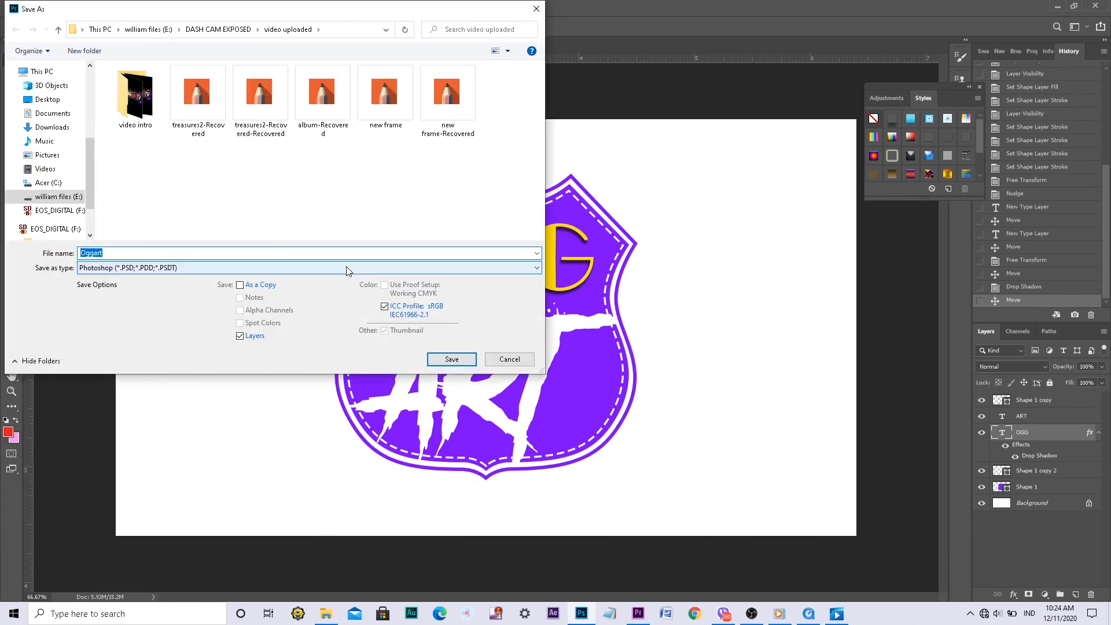
click(347, 268)
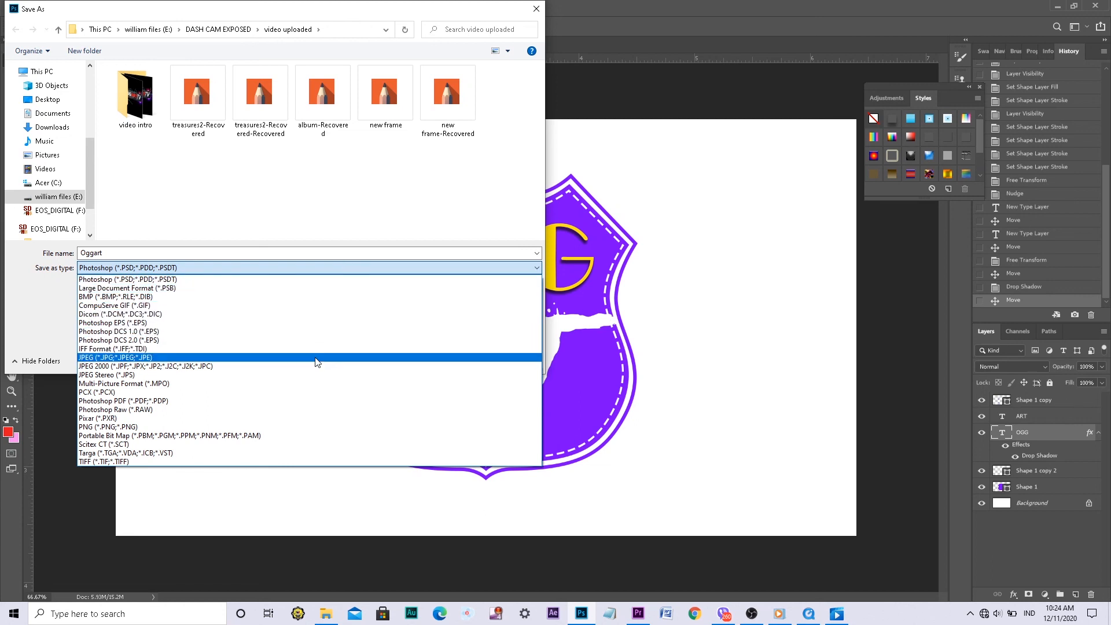
click(318, 358)
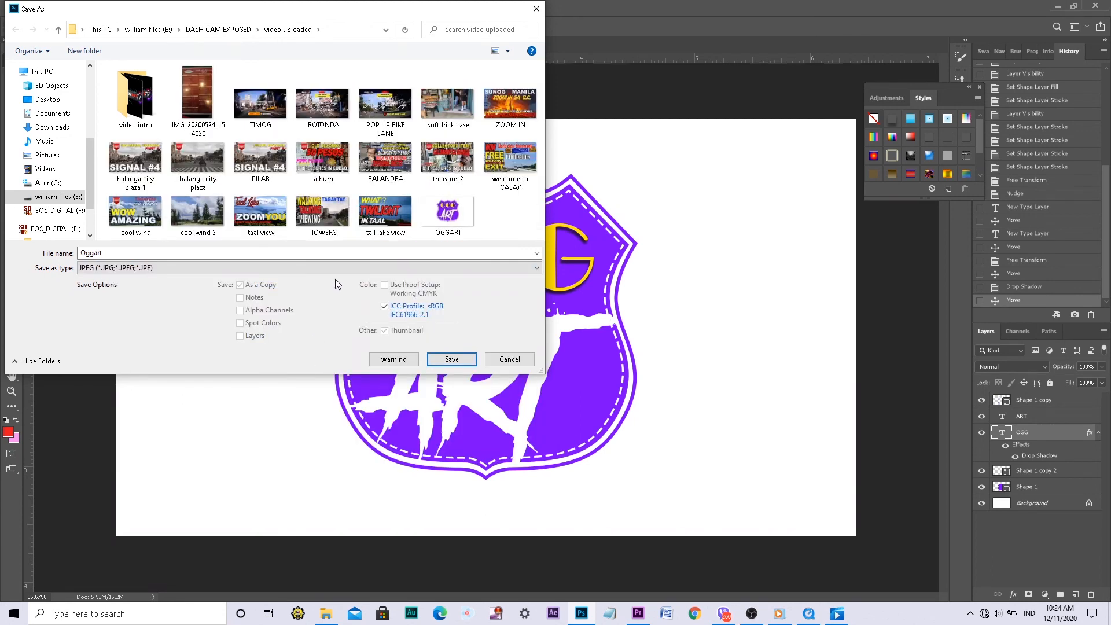
click(451, 359)
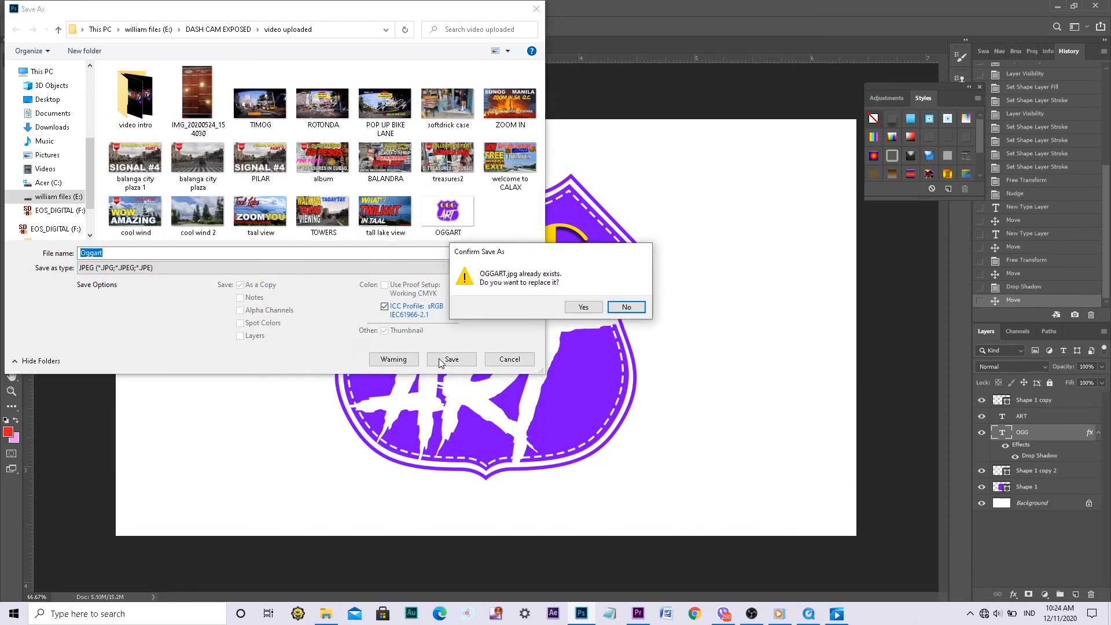
click(581, 307)
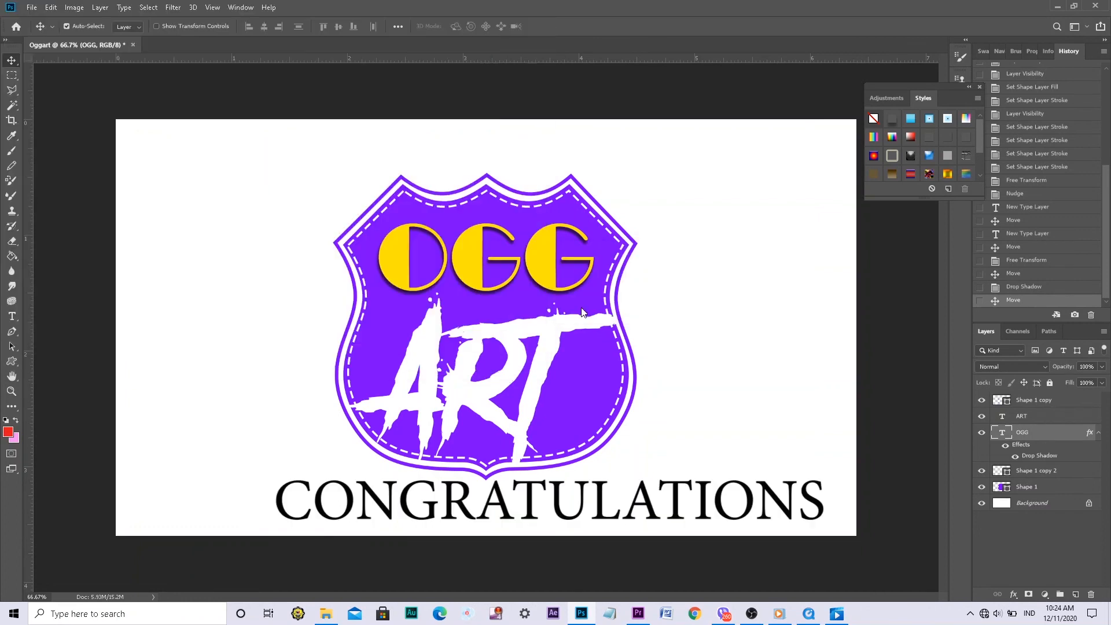
click(549, 147)
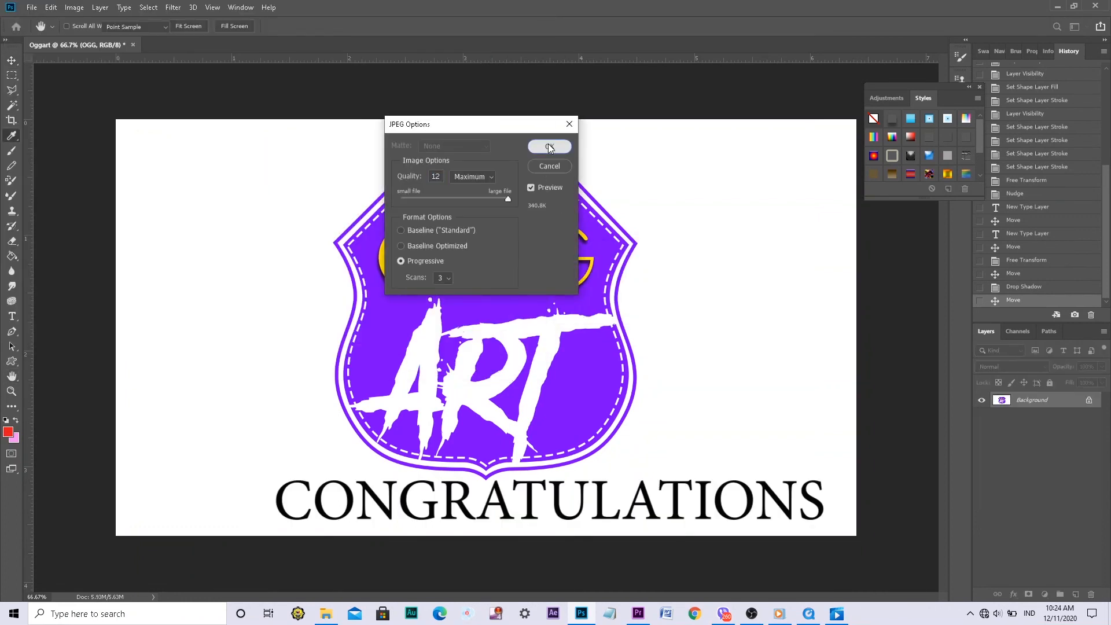